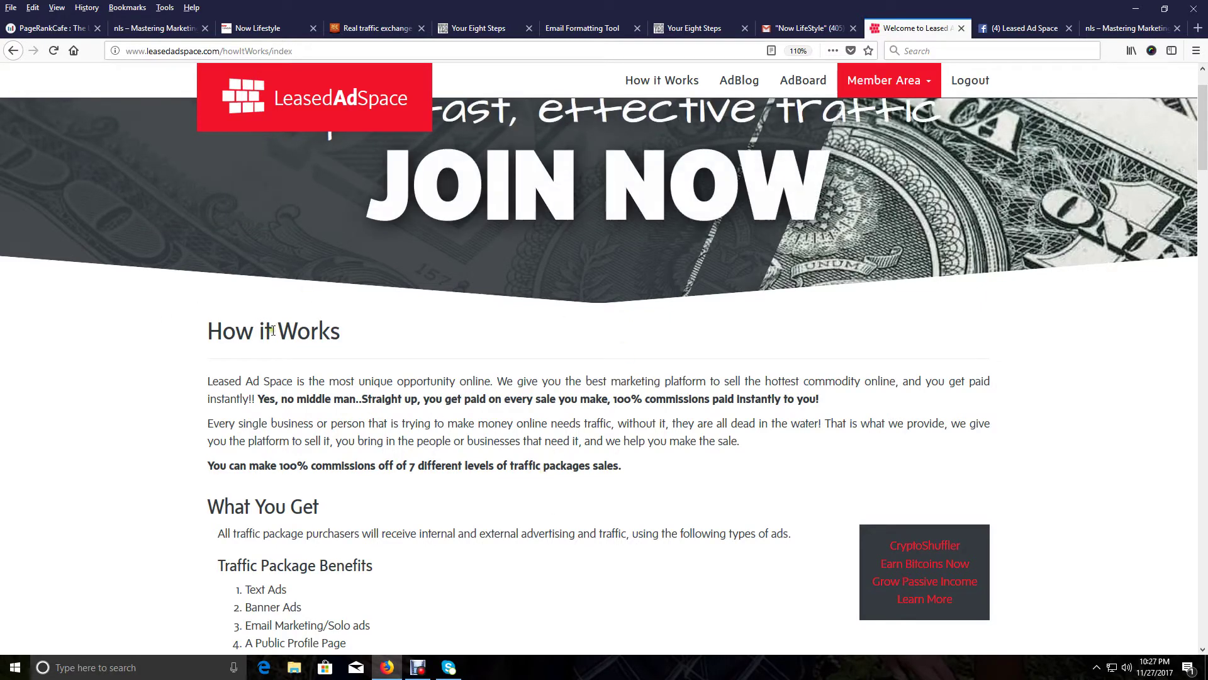
# - Select the 'How it Works' heading on the LeasedAdSpace page and copy it
pyautogui.click(339, 332)
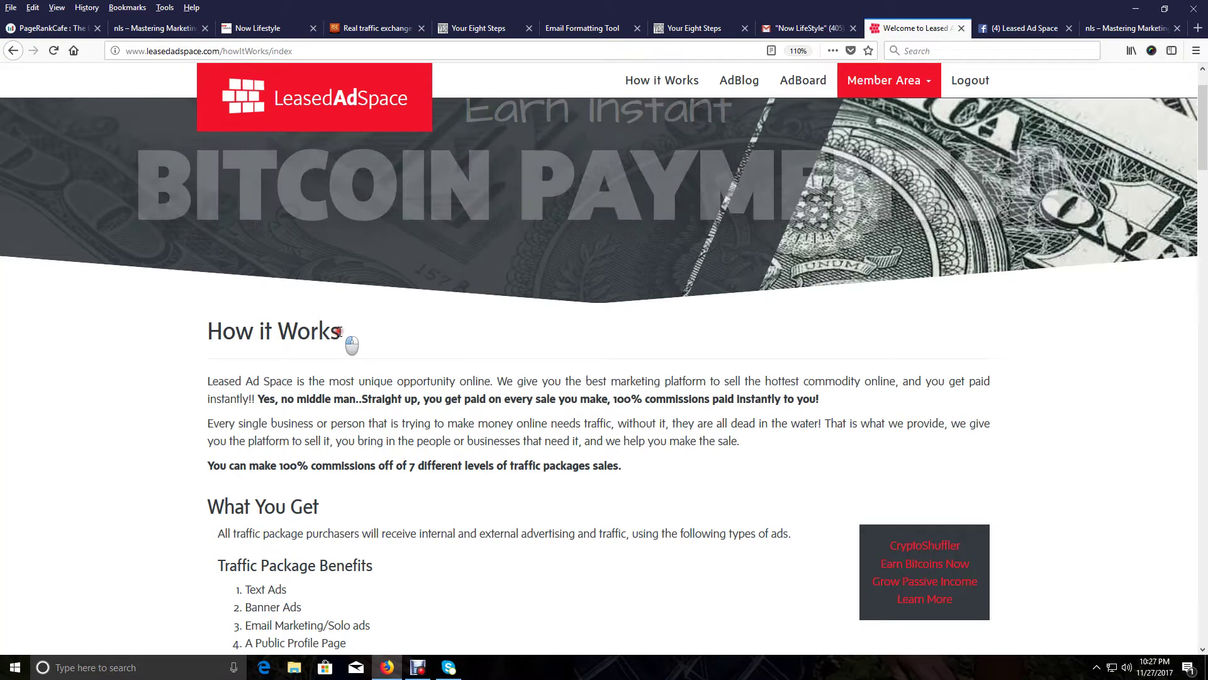
pyautogui.moveTo(338, 332); pyautogui.dragTo(221, 342)
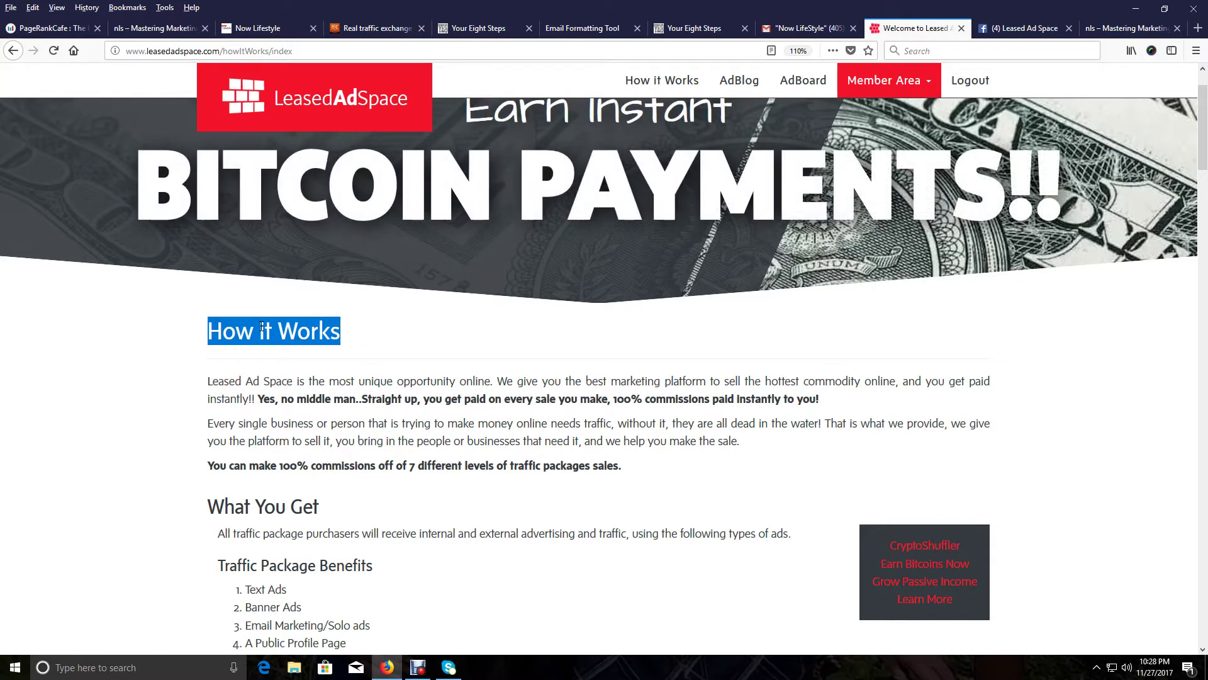
pyautogui.rightClick(262, 328)
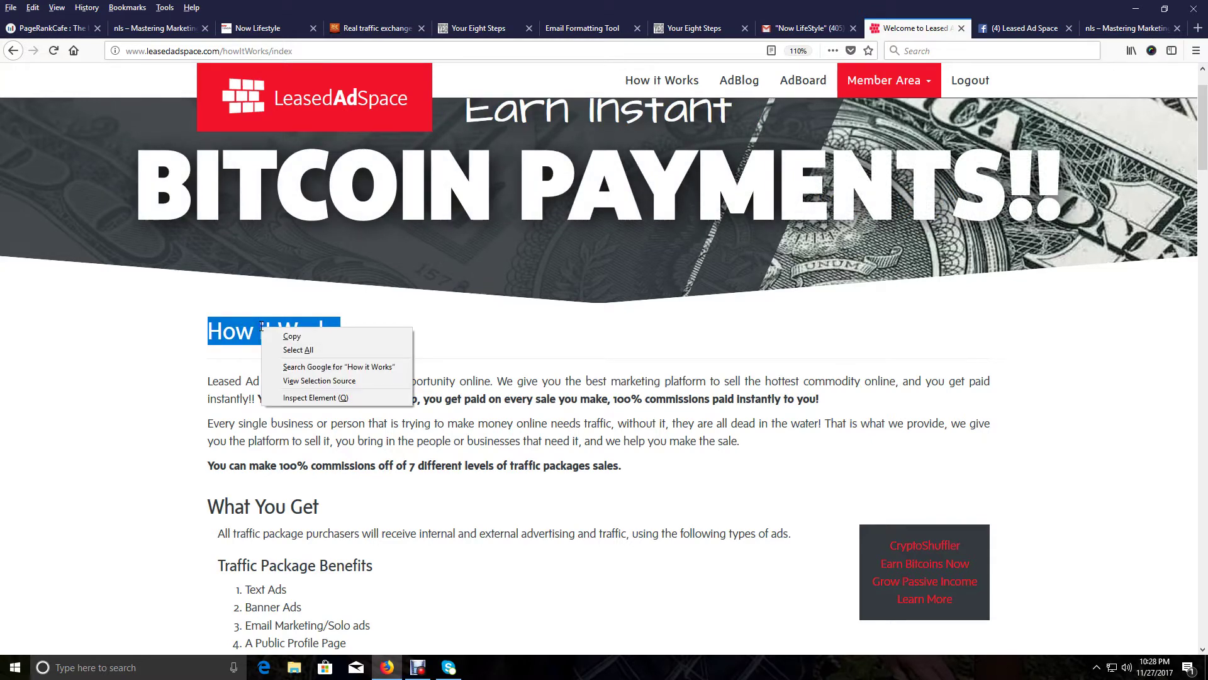
pyautogui.click(292, 338)
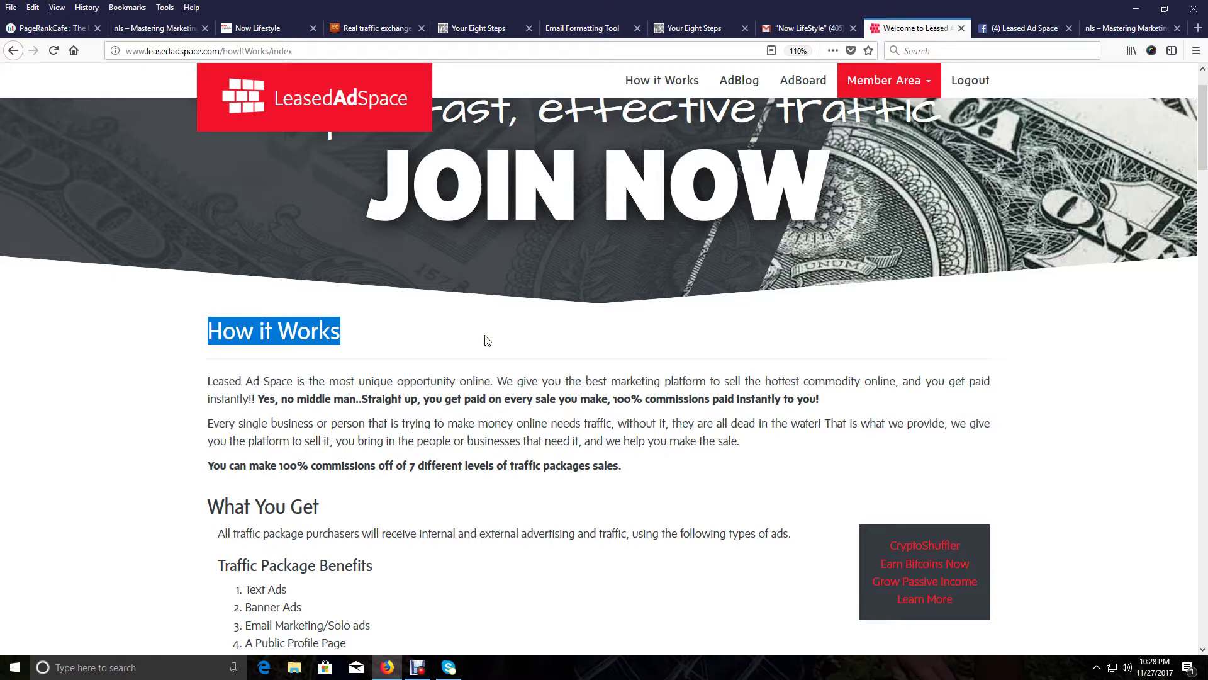
# - Paste the 'How it Works' heading into the Gmail draft below the Richard Weberg signature
pyautogui.hotkey('ctrl', 'shift', 'Tab')
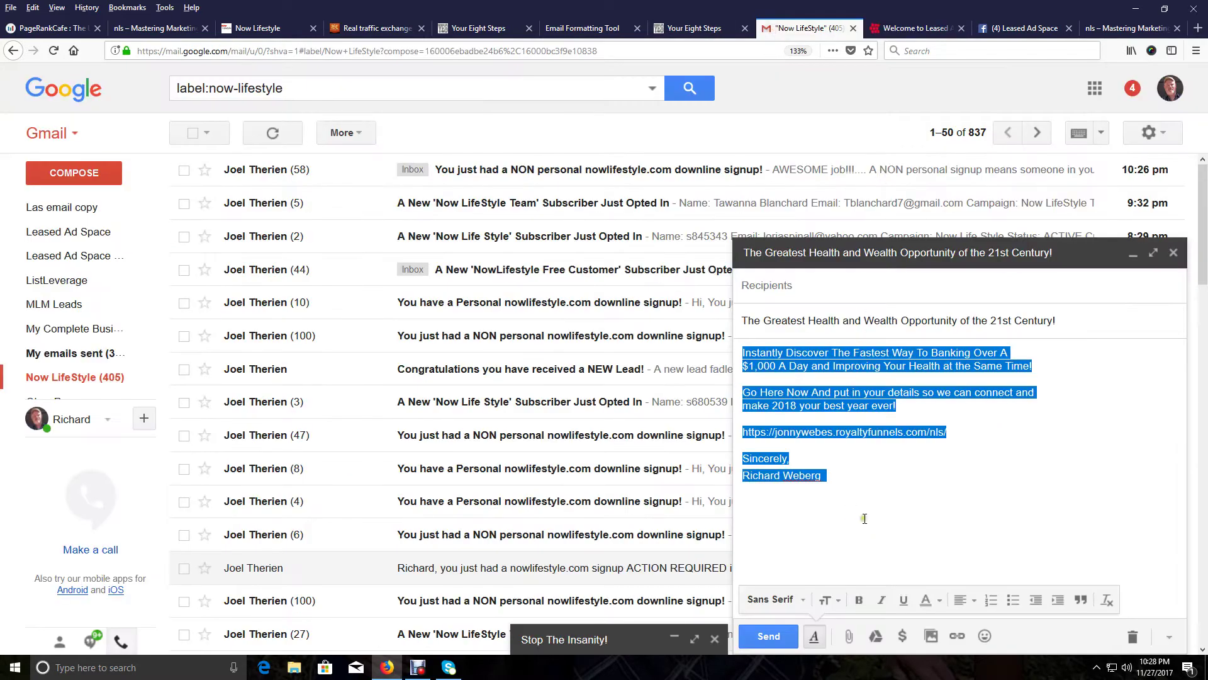
pyautogui.click(853, 533)
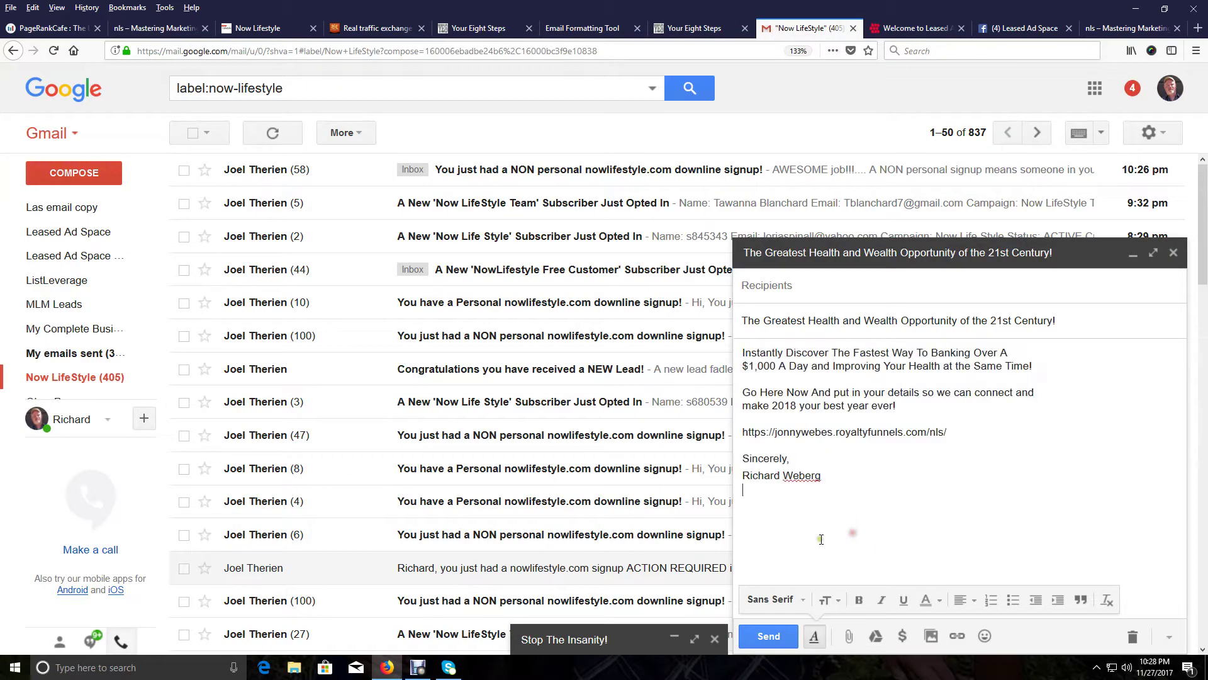
pyautogui.rightClick(788, 506)
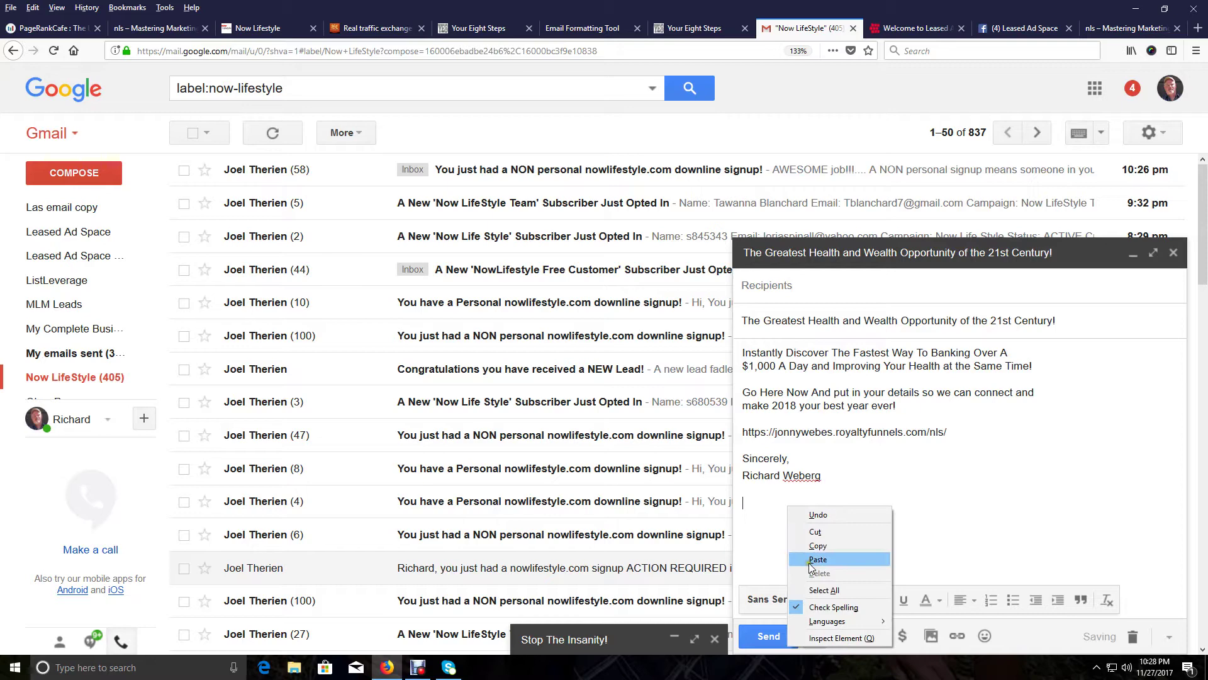
pyautogui.click(817, 559)
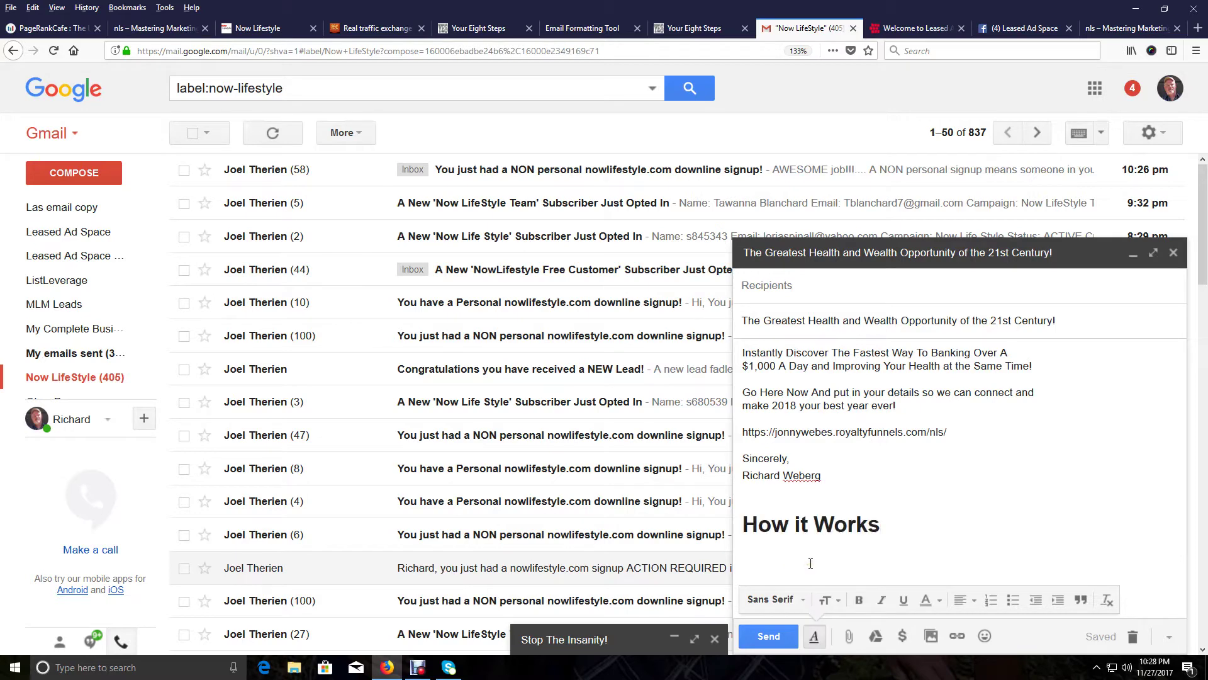
# - On LeasedAdSpace, deselect the heading and copy the bold 100% commissions sentence
pyautogui.click(915, 28)
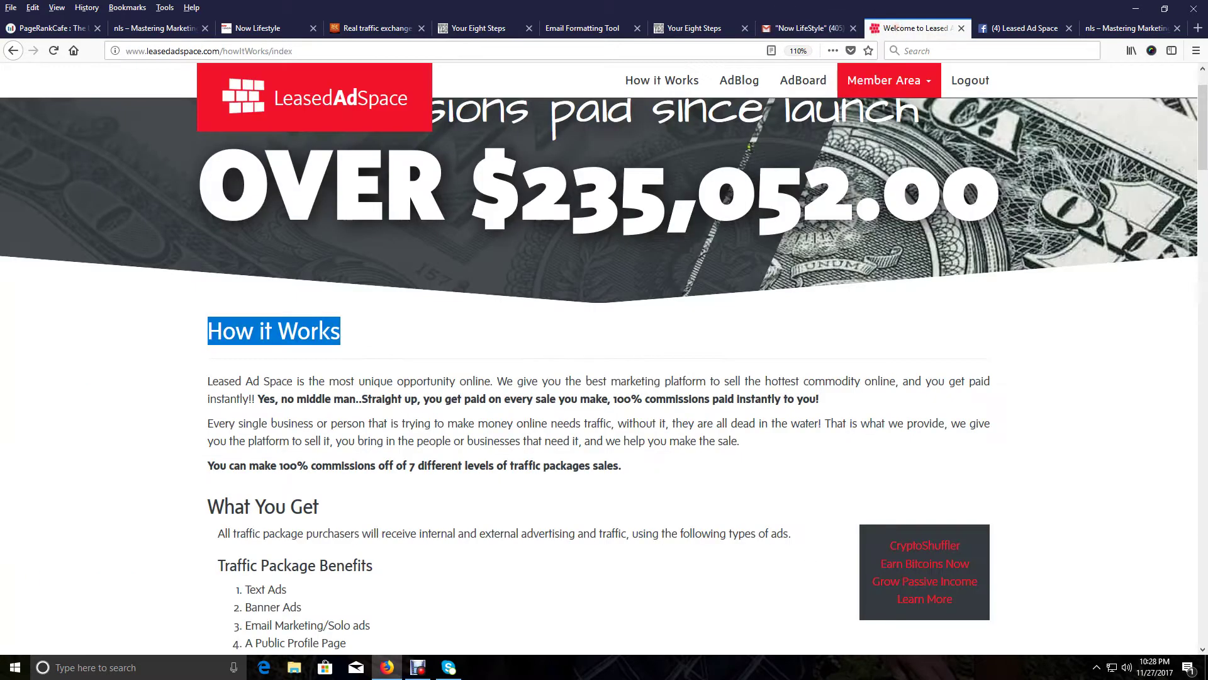
pyautogui.click(423, 348)
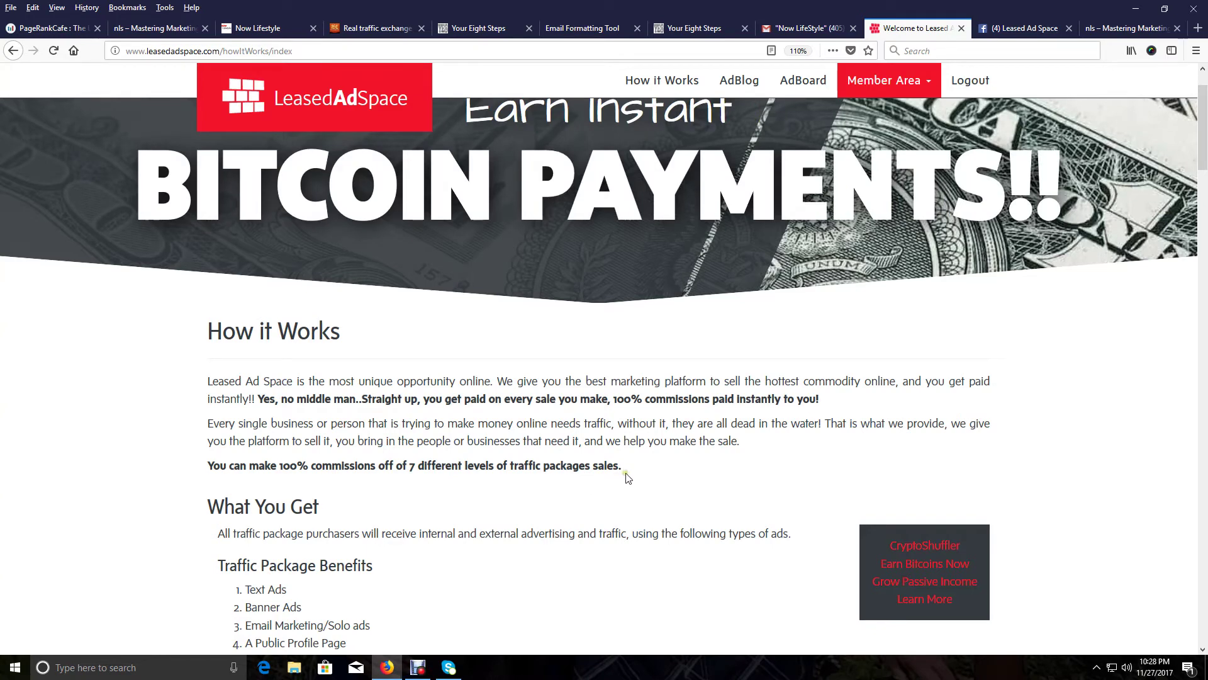
pyautogui.click(209, 466)
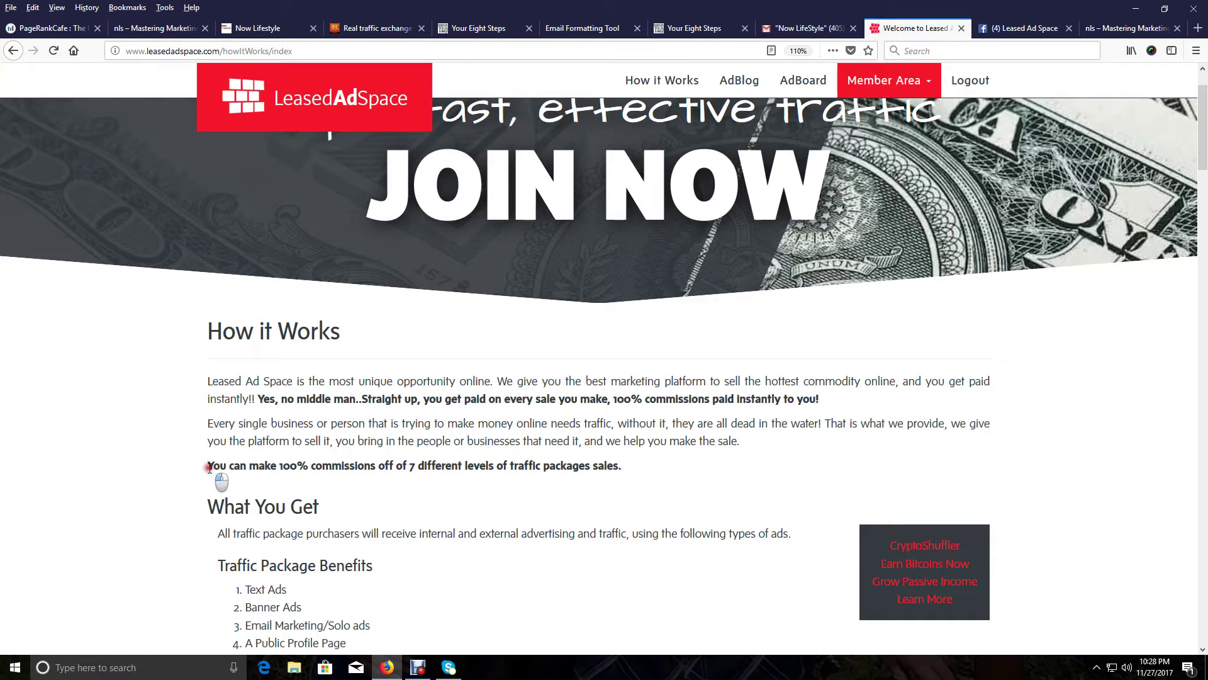
pyautogui.moveTo(209, 467); pyautogui.dragTo(632, 479)
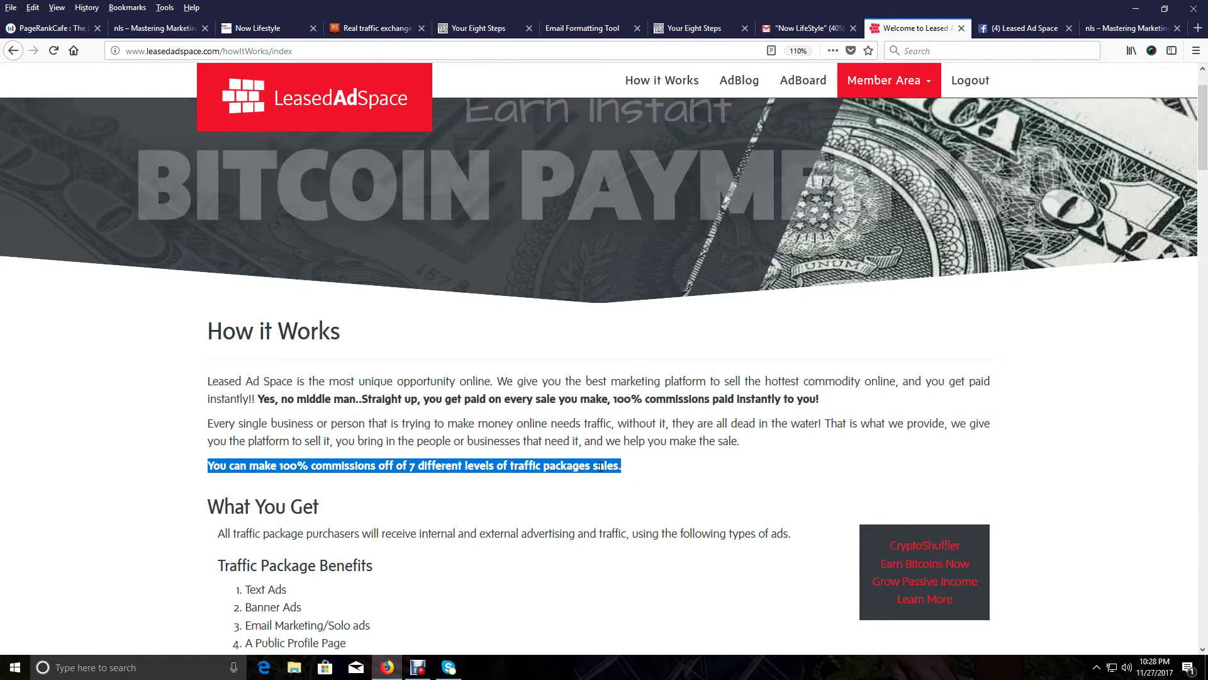
pyautogui.rightClick(601, 466)
pyautogui.click(630, 477)
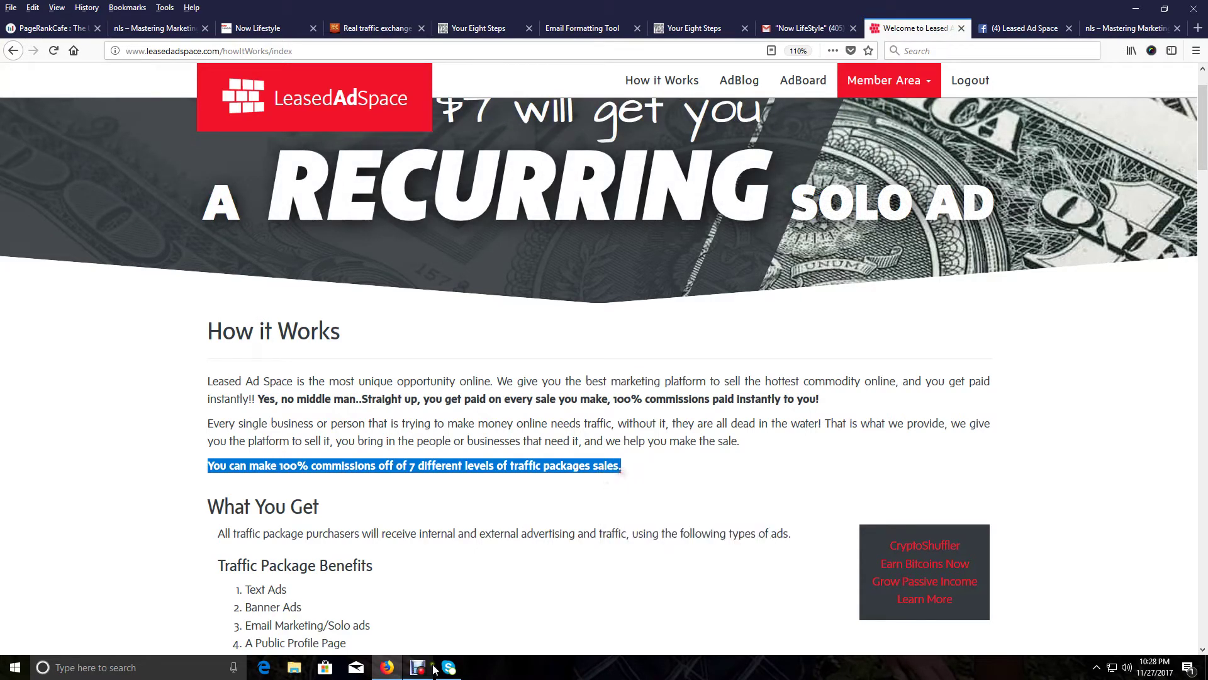
# - Paste the commissions sentence below the pasted heading in Gmail, then minimize the draft
pyautogui.click(803, 27)
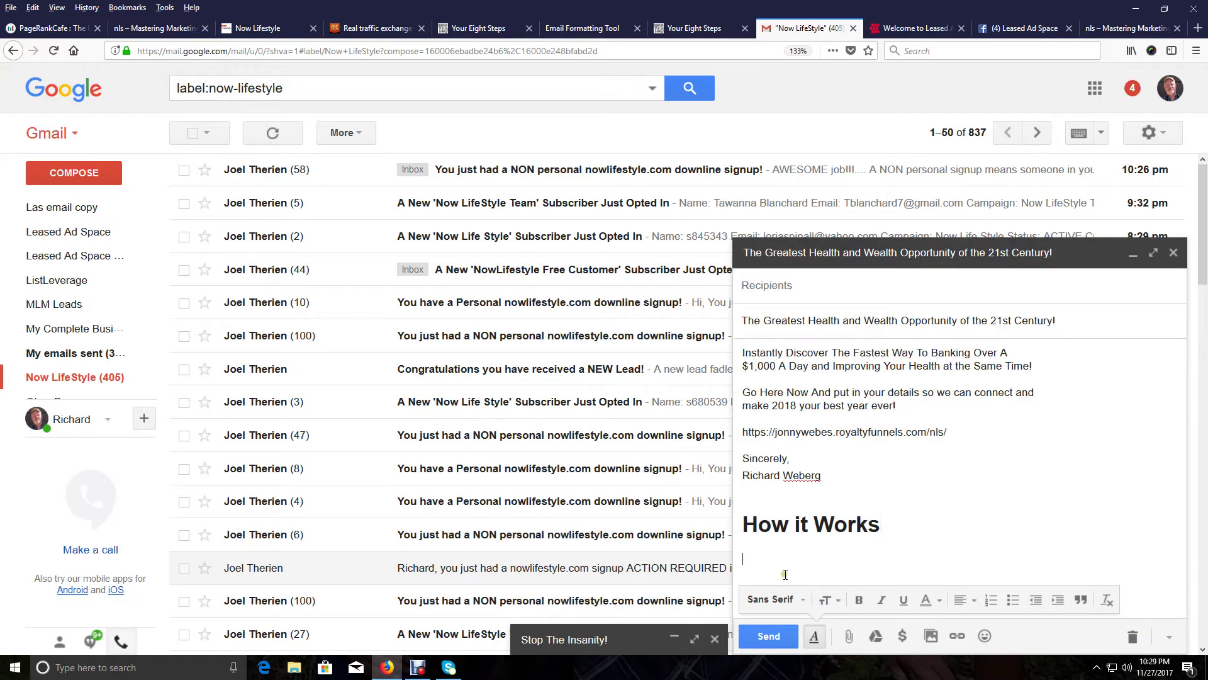
pyautogui.click(761, 555)
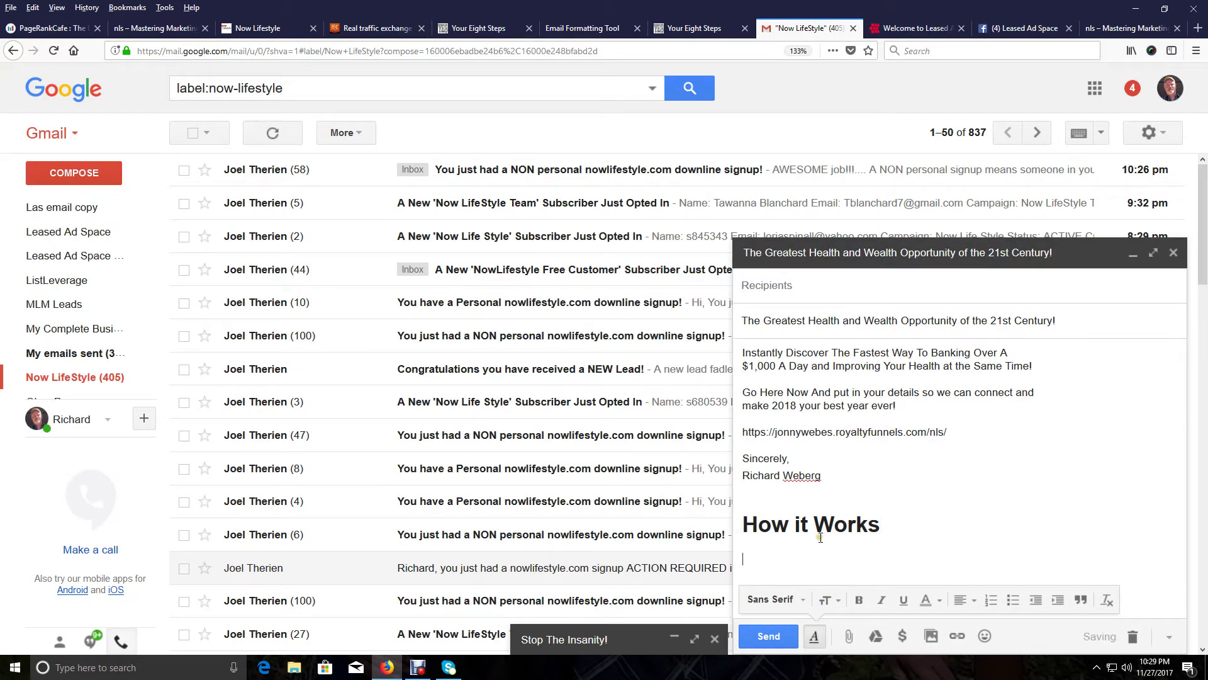
pyautogui.rightClick(774, 553)
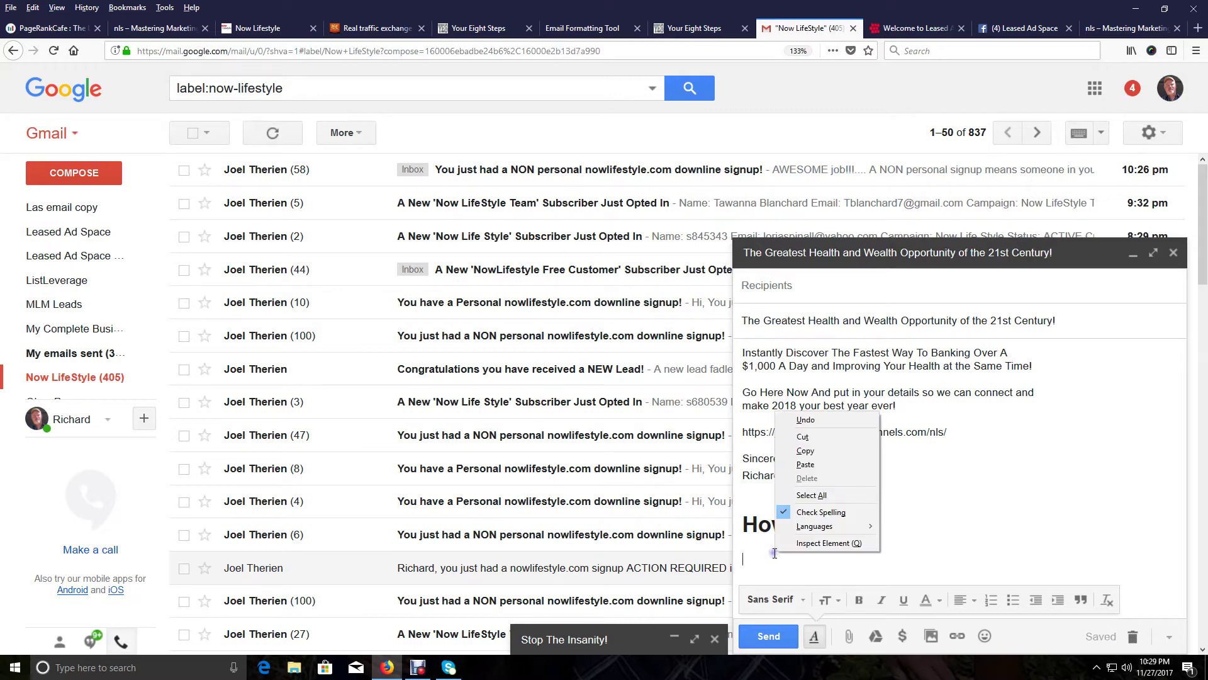
pyautogui.click(804, 464)
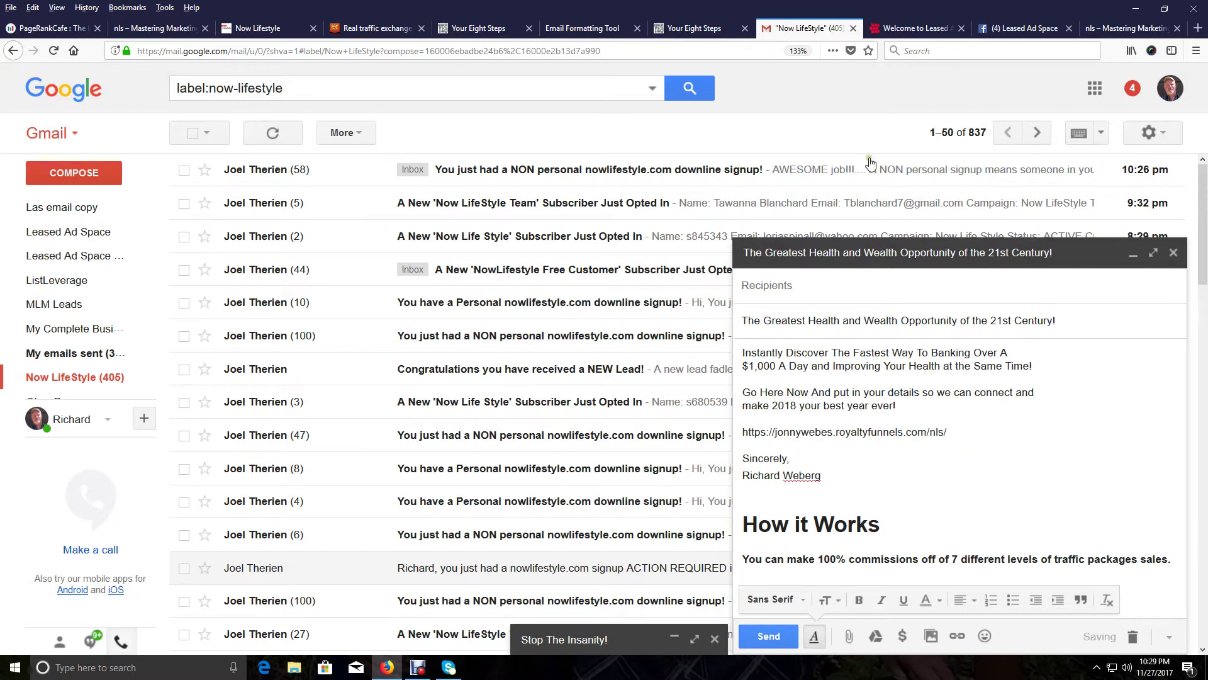
pyautogui.click(1133, 254)
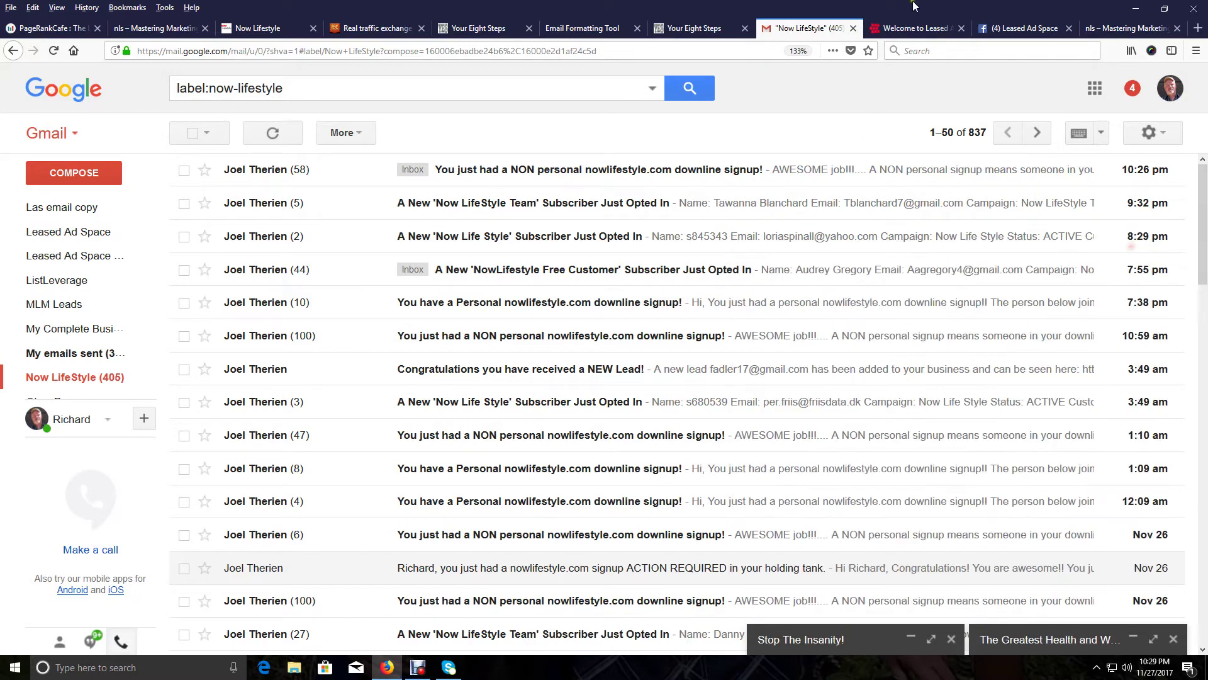
# - Go to Member Area > Affiliate Tools and open Splash Pages, listing five stock links
pyautogui.click(913, 28)
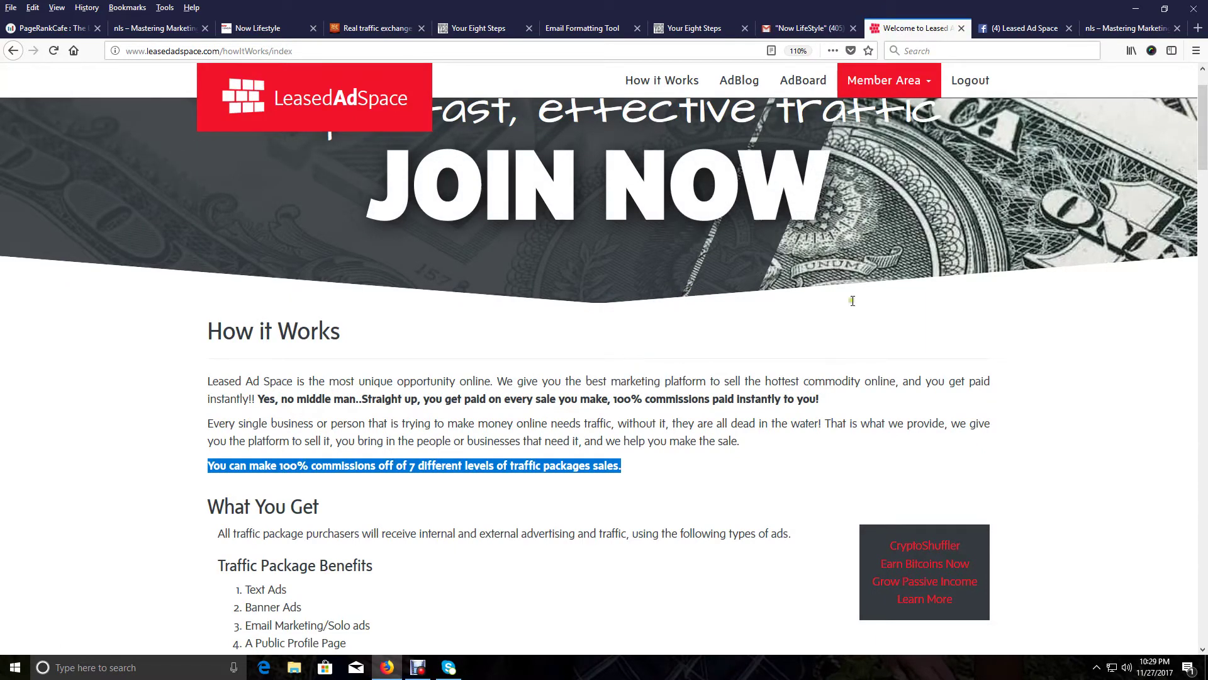
pyautogui.click(926, 80)
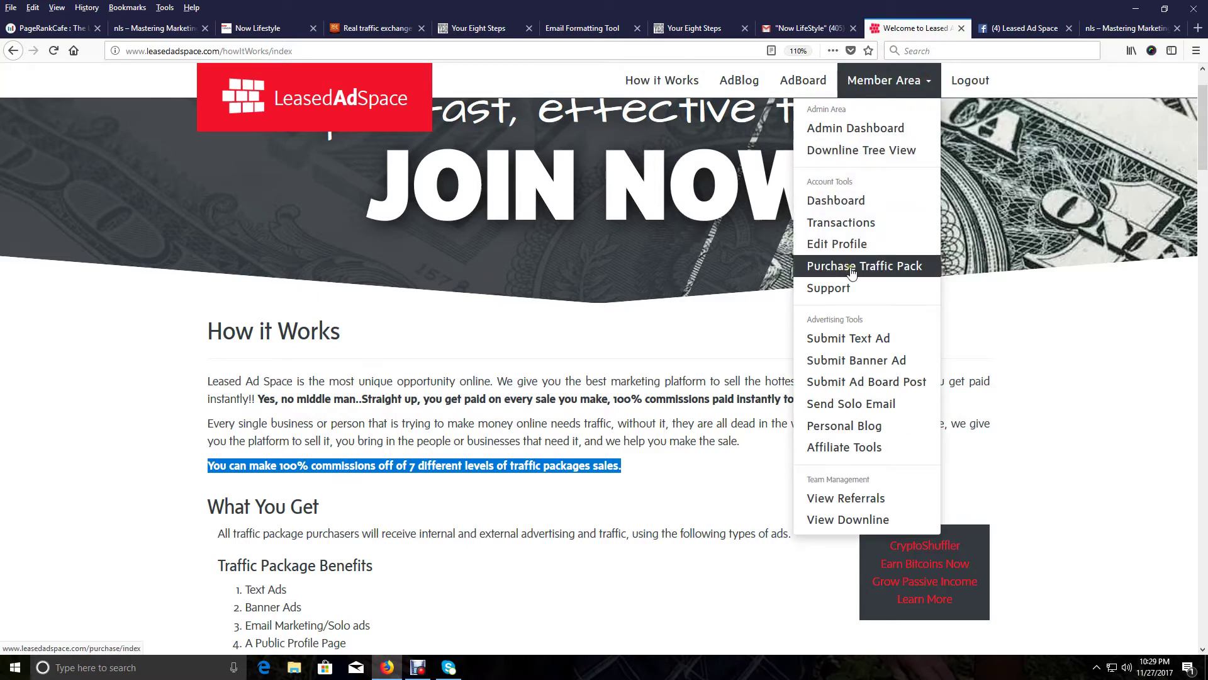
pyautogui.click(836, 452)
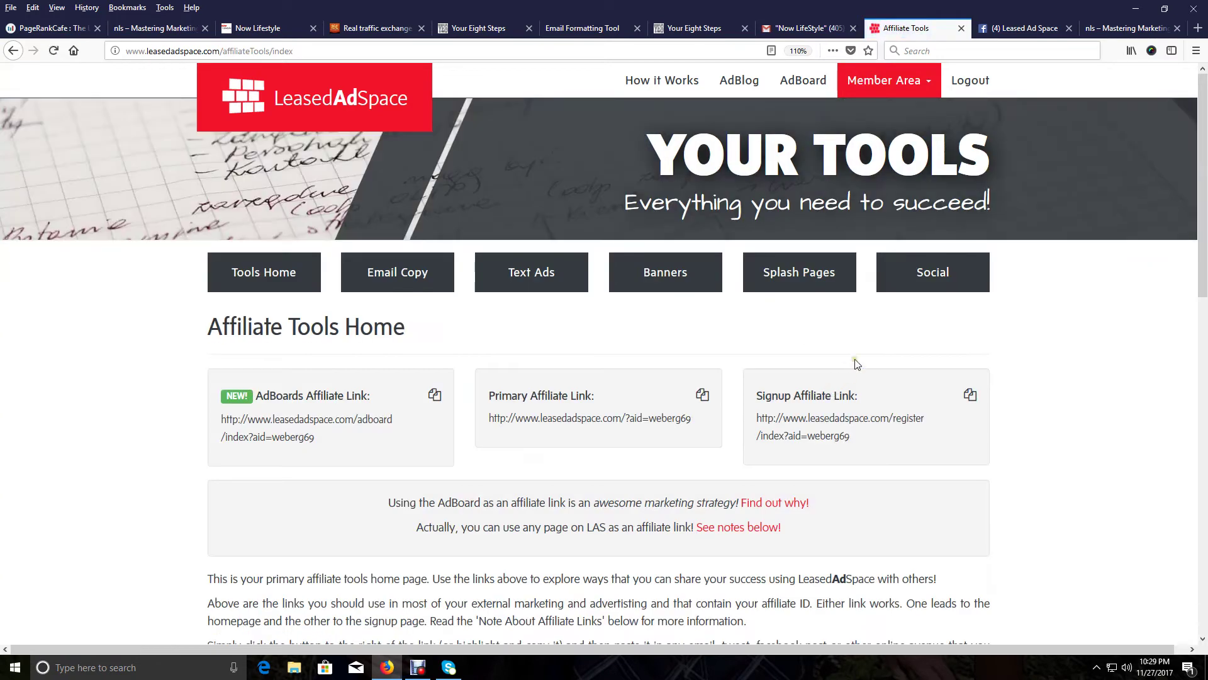
pyautogui.scroll(-2, 729, 412)
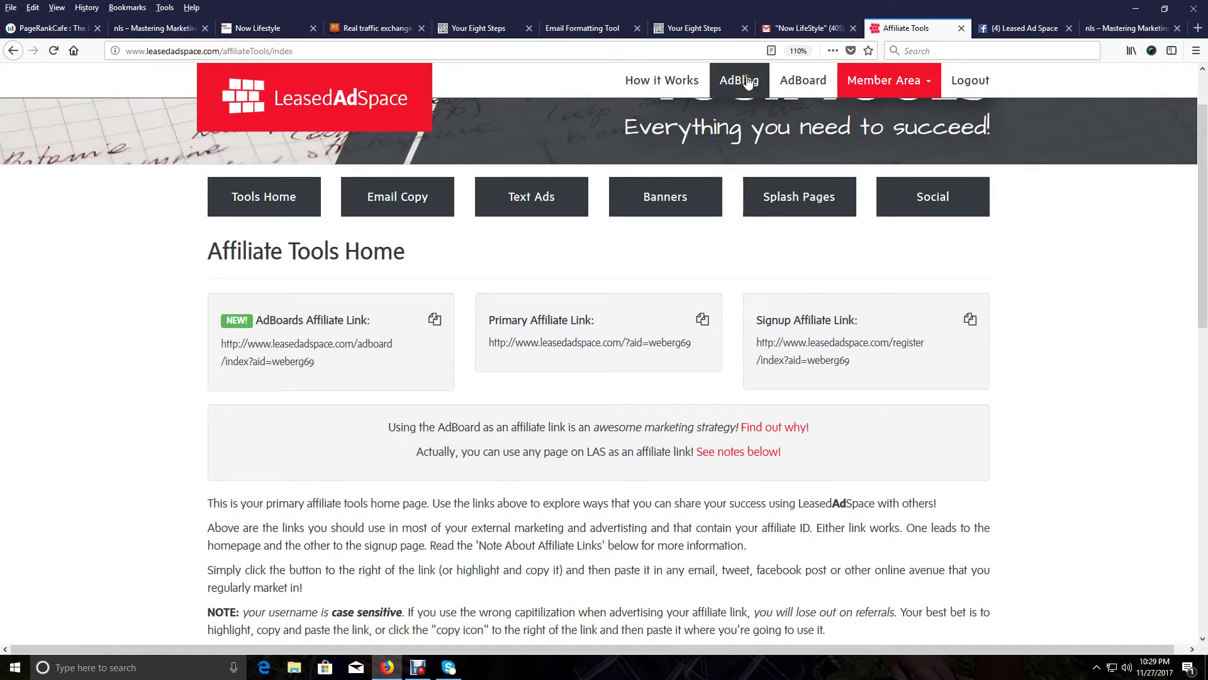
pyautogui.click(780, 194)
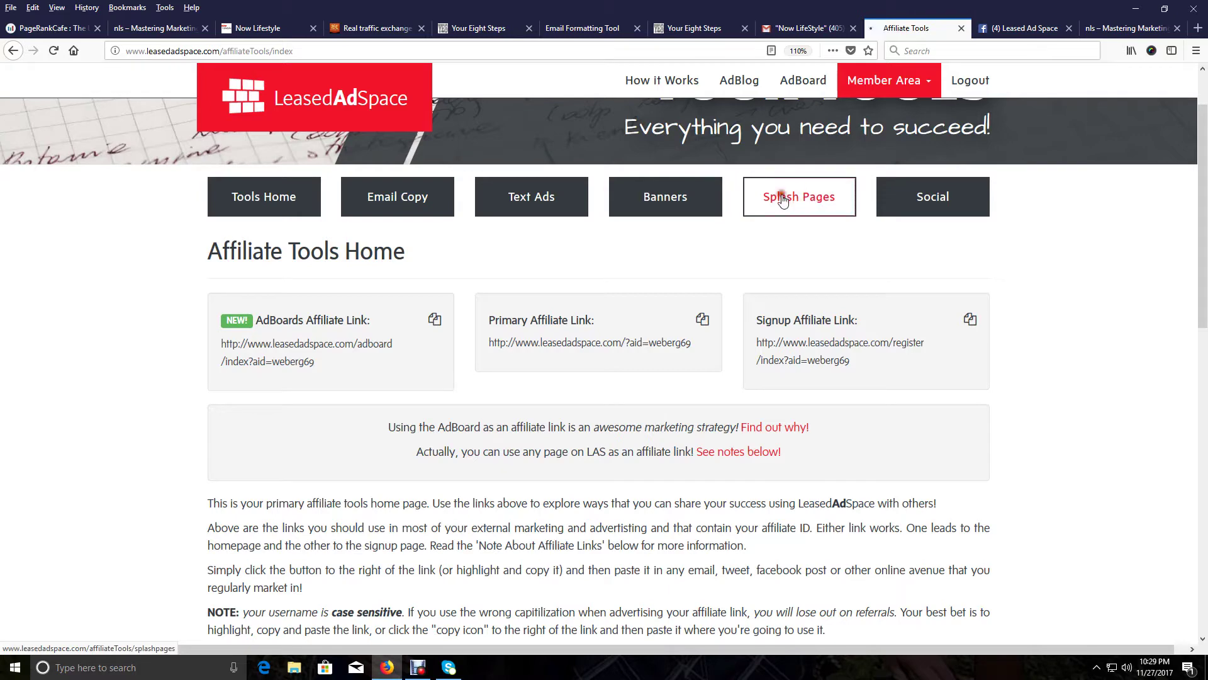
pyautogui.scroll(-2, 755, 338)
pyautogui.scroll(-2, 754, 339)
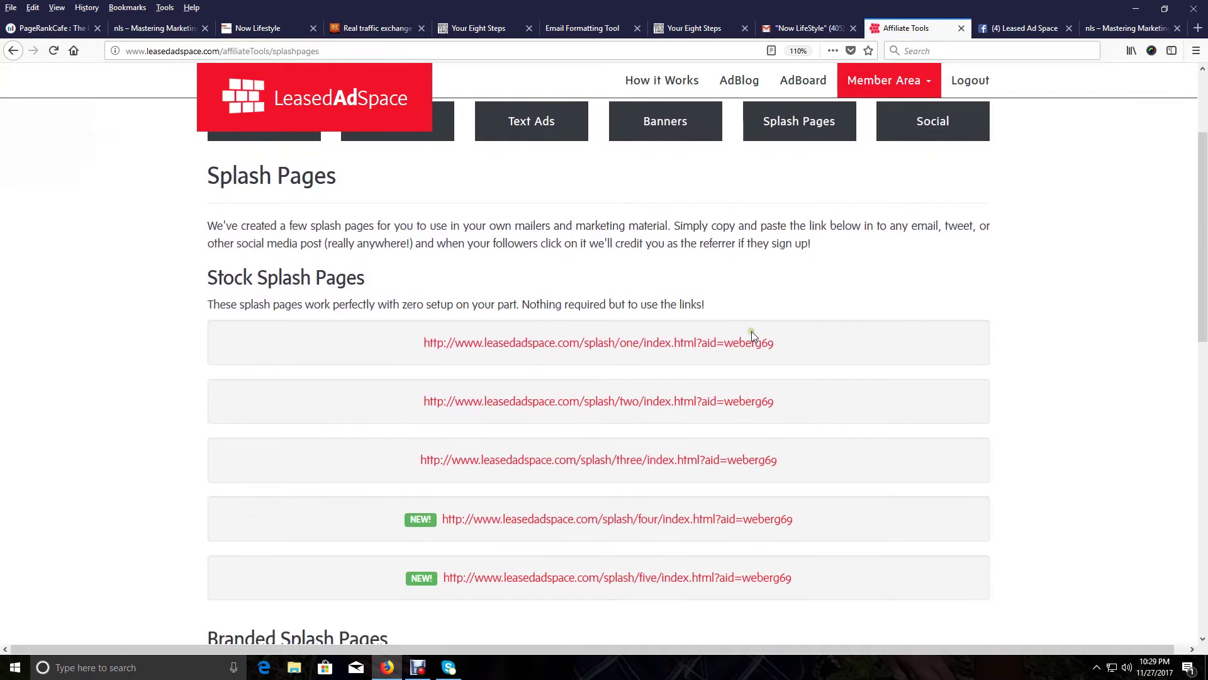
# - Select the first stock splash page link and copy its link location
pyautogui.click(780, 346)
pyautogui.click(777, 350)
pyautogui.moveTo(776, 348)
pyautogui.mouseDown()
pyautogui.moveTo(424, 346)
pyautogui.moveTo(769, 364)
pyautogui.mouseUp()
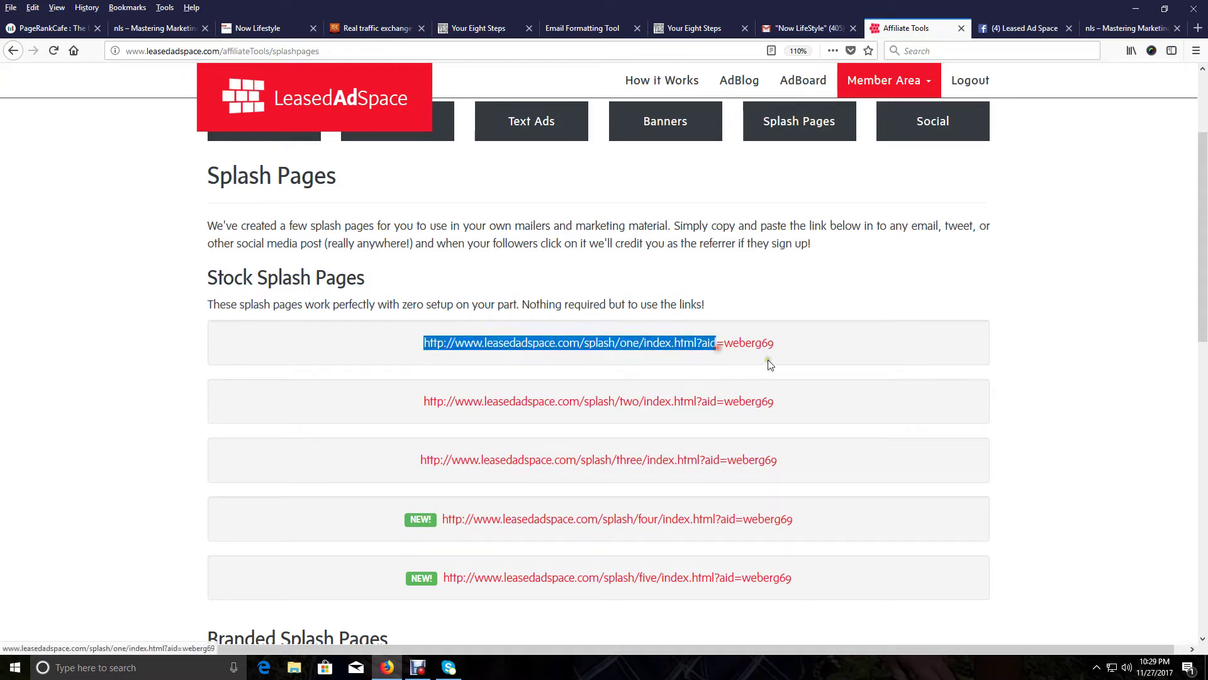
pyautogui.moveTo(768, 364)
pyautogui.mouseDown()
pyautogui.moveTo(776, 347)
pyautogui.moveTo(471, 375)
pyautogui.moveTo(421, 357)
pyautogui.mouseUp()
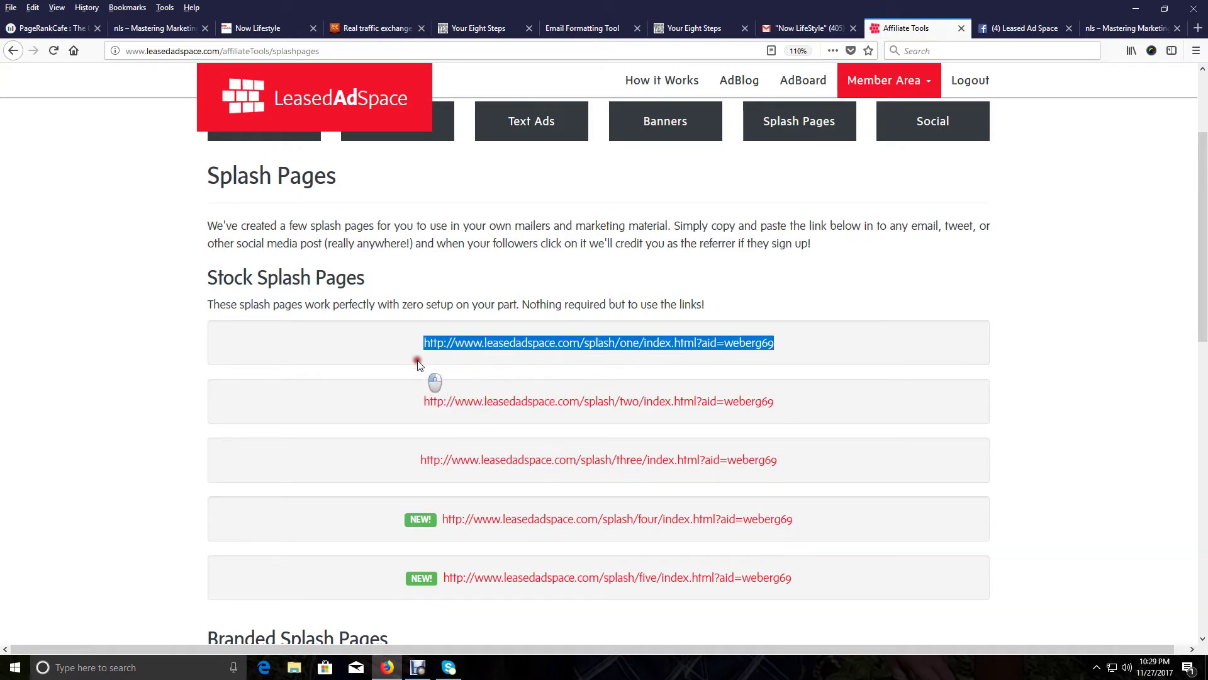
pyautogui.rightClick(534, 352)
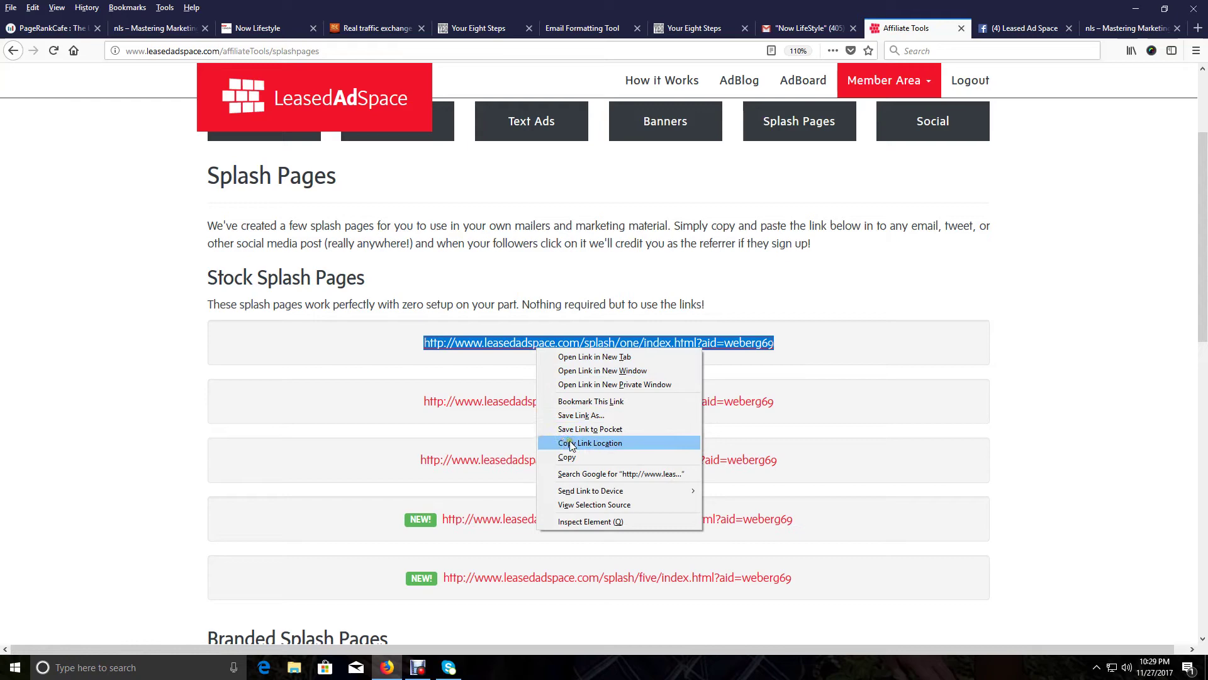
pyautogui.click(577, 455)
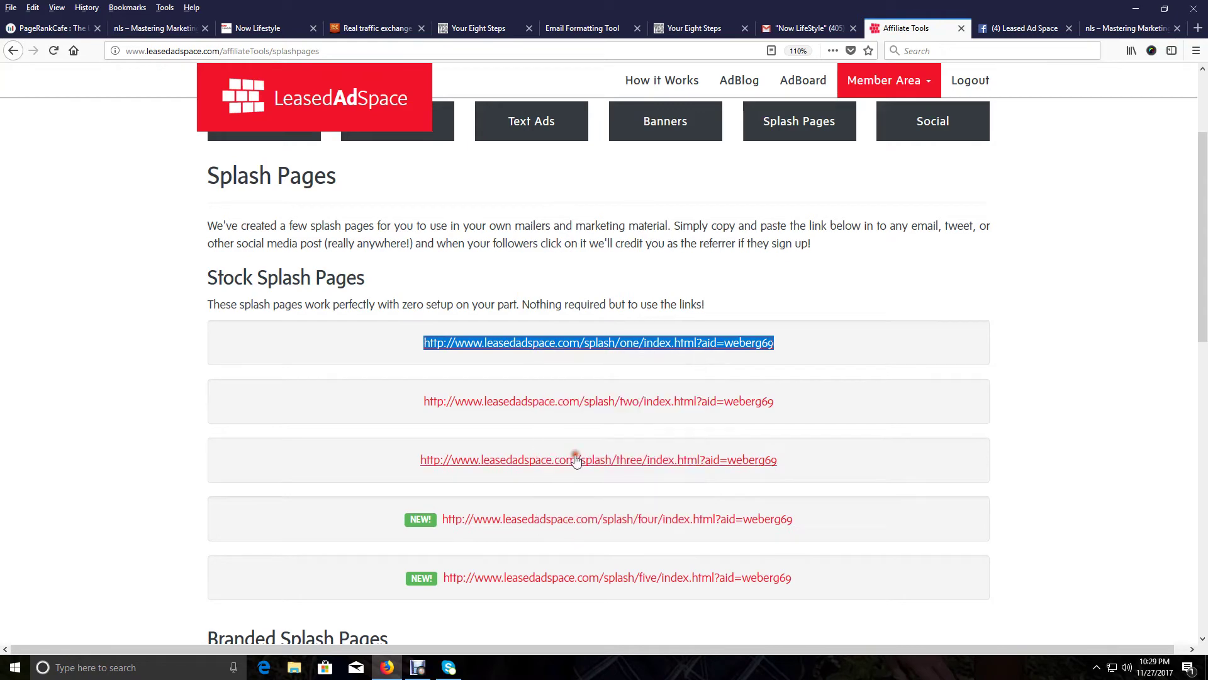
# - Paste the copied splash link into a new blank tab's address bar
pyautogui.click(1197, 27)
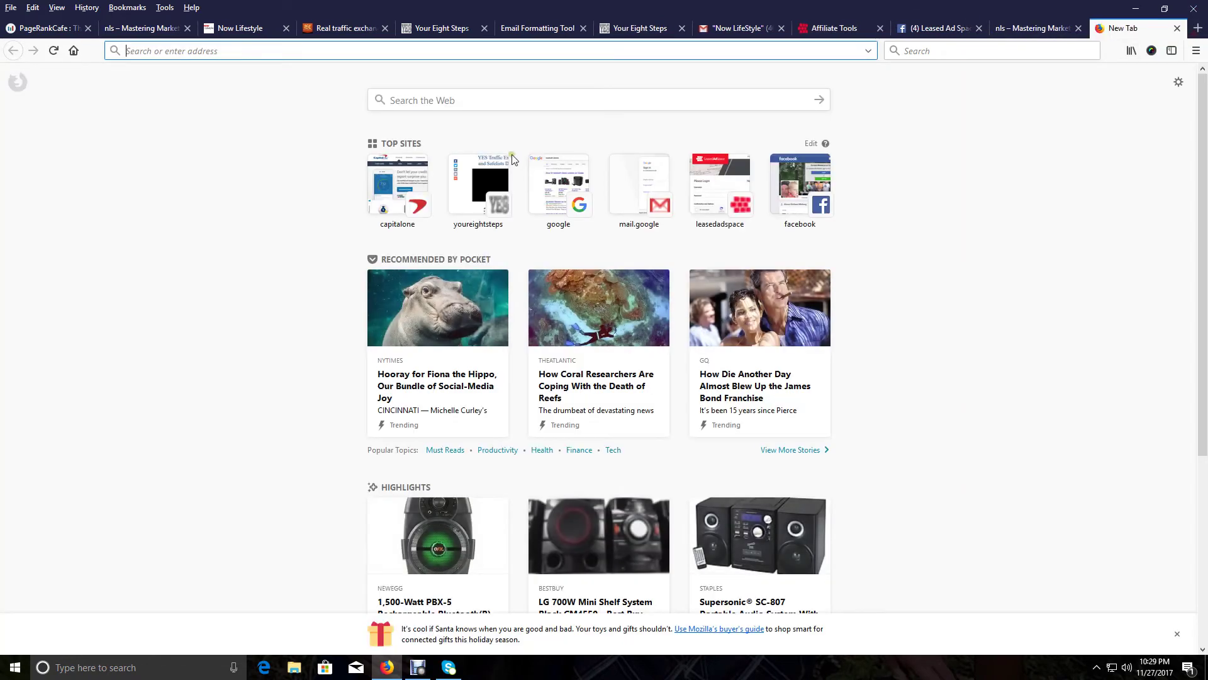
pyautogui.rightClick(157, 54)
pyautogui.click(191, 102)
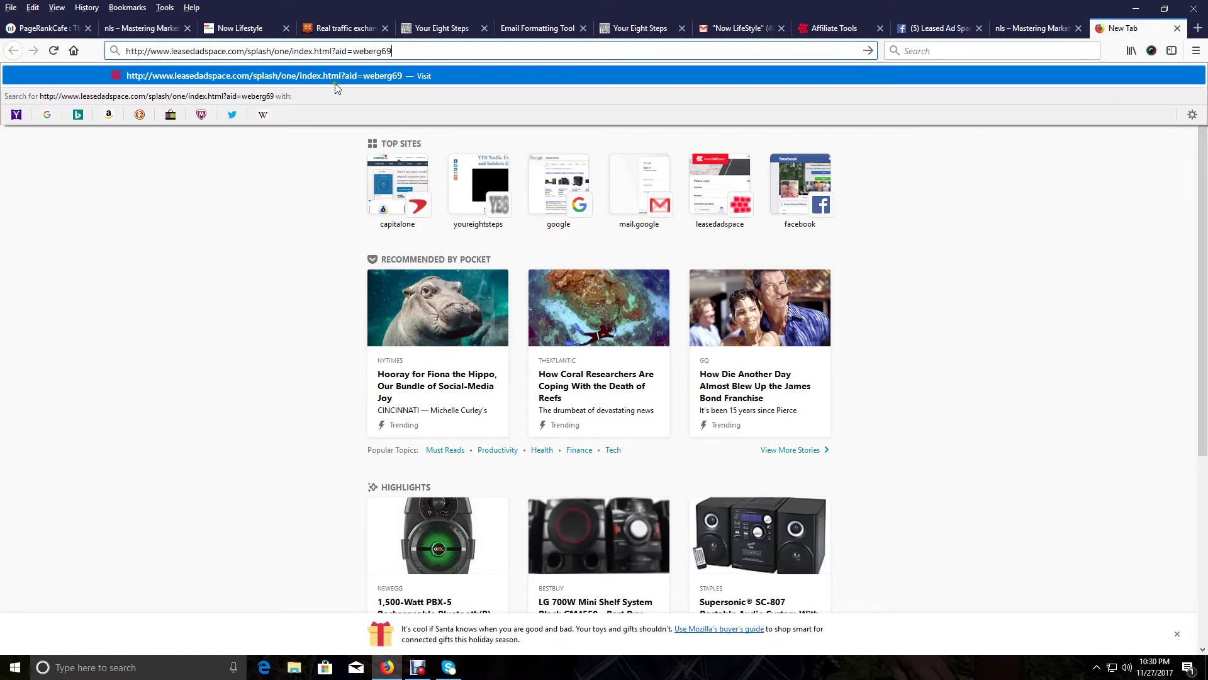
# - Load the pasted first splash page link in the new tab
pyautogui.press('Return')
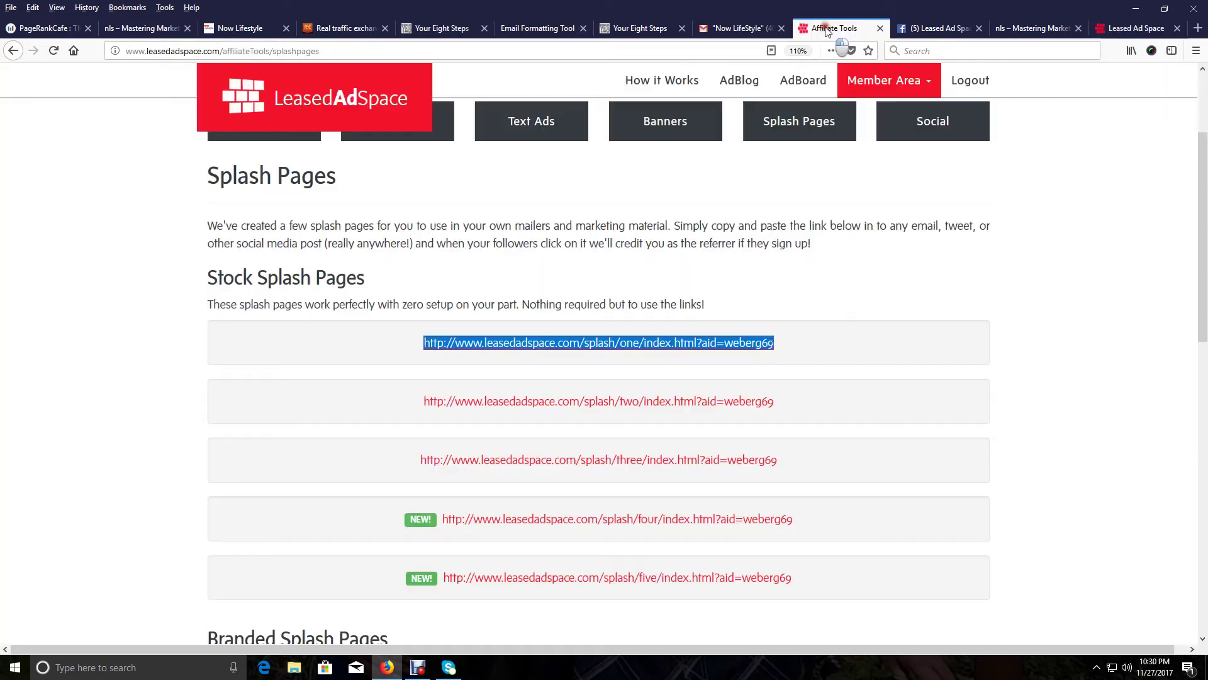
# - Back on the Splash Pages list, clear the first link's highlight and select the second splash URL
pyautogui.click(827, 29)
pyautogui.click(810, 283)
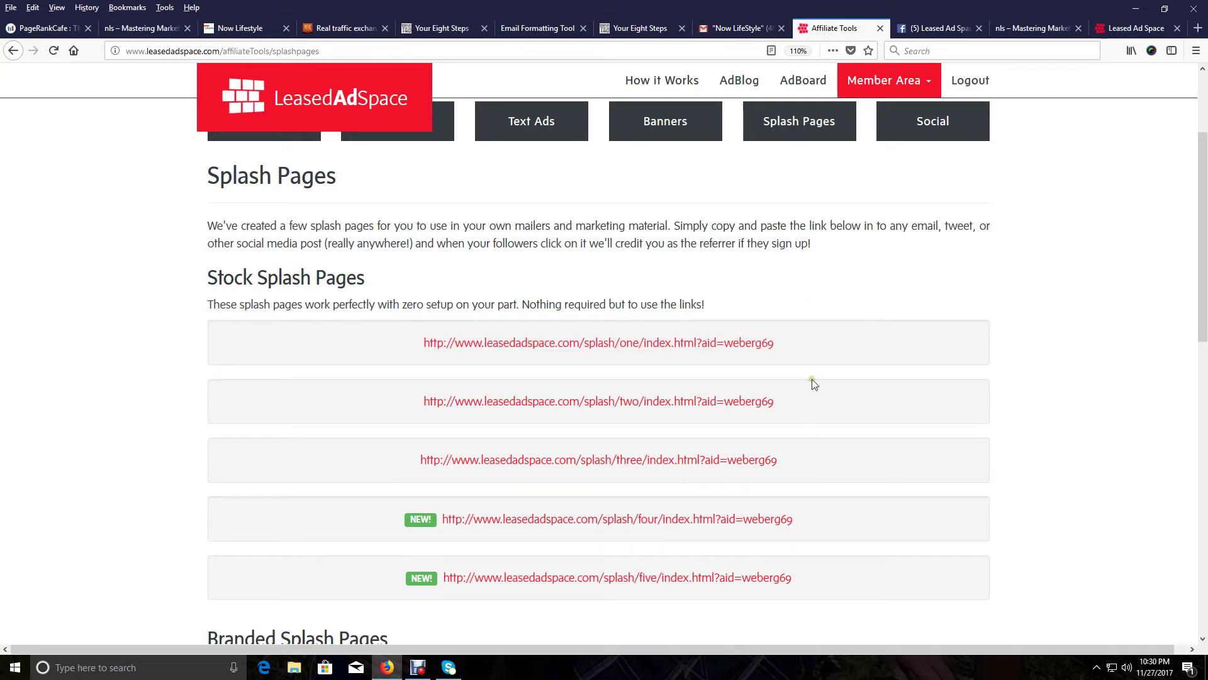
pyautogui.moveTo(778, 404)
pyautogui.mouseDown()
pyautogui.moveTo(494, 387)
pyautogui.moveTo(426, 414)
pyautogui.mouseUp()
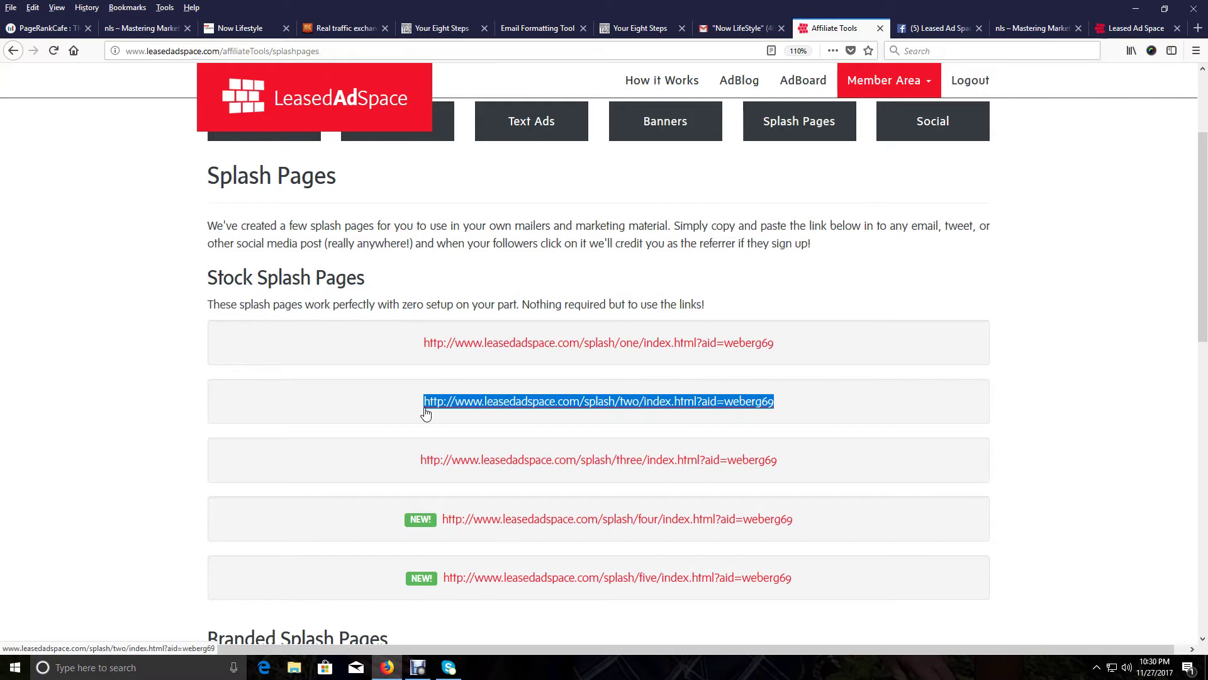
# - Load the second splash link in a new tab, close it, then highlight the intro paragraph
pyautogui.click(1198, 27)
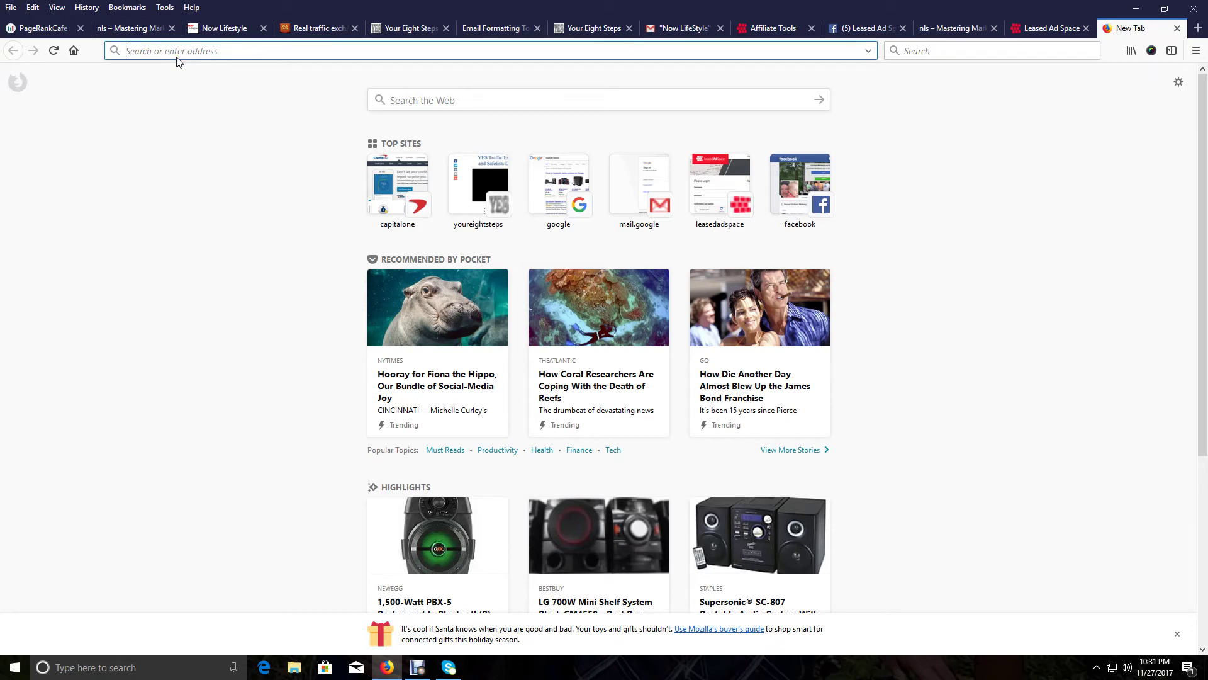
pyautogui.write('http://www.leasedadspace.com/splash/two/index.html?aid=weberg69')
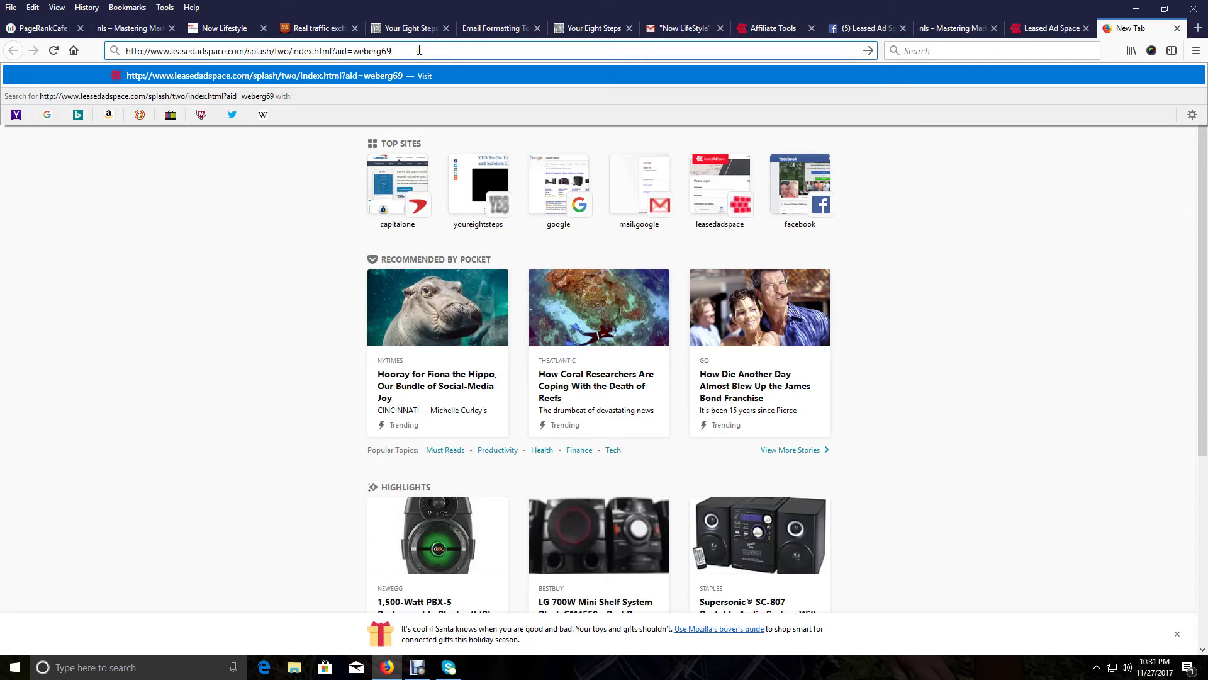
pyautogui.press('Return')
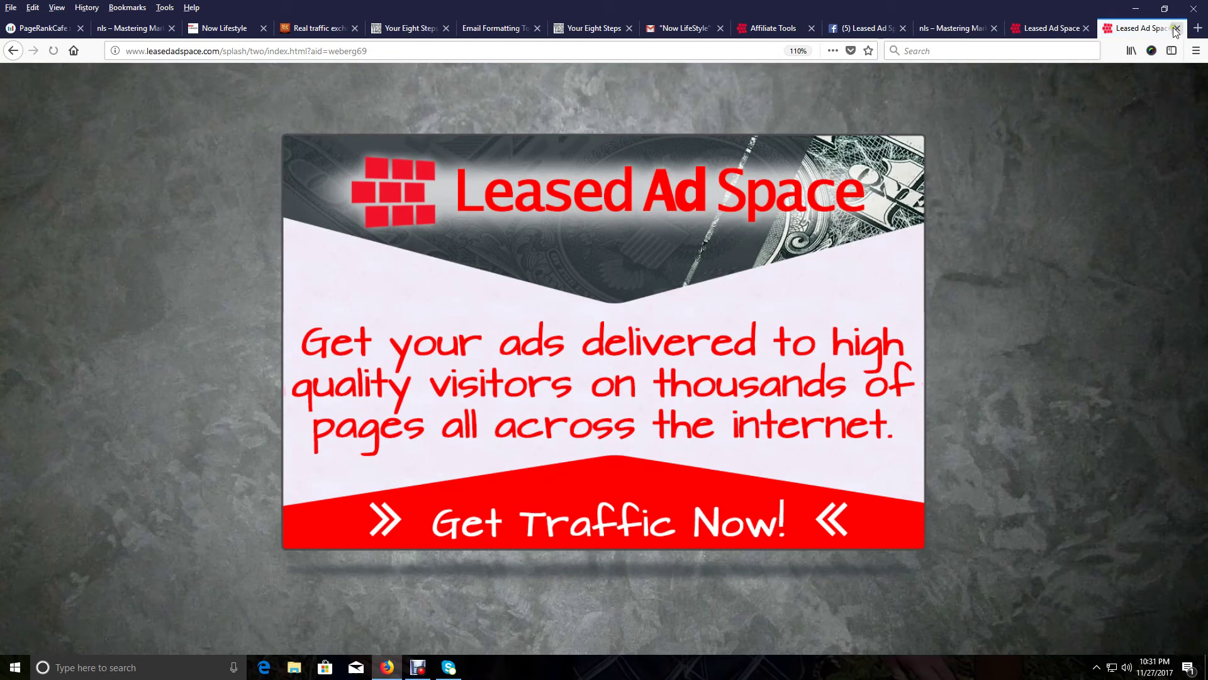
pyautogui.click(1177, 28)
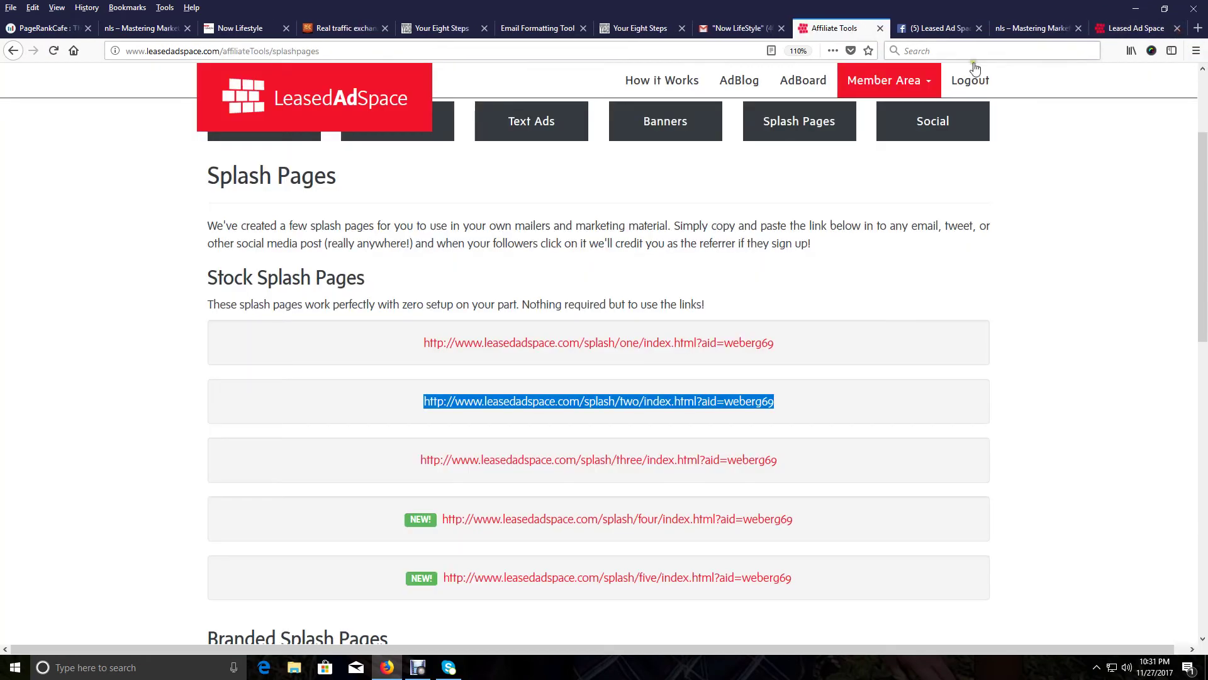
pyautogui.moveTo(850, 248)
pyautogui.mouseDown()
pyautogui.moveTo(384, 221)
pyautogui.moveTo(316, 249)
pyautogui.moveTo(208, 229)
pyautogui.mouseUp()
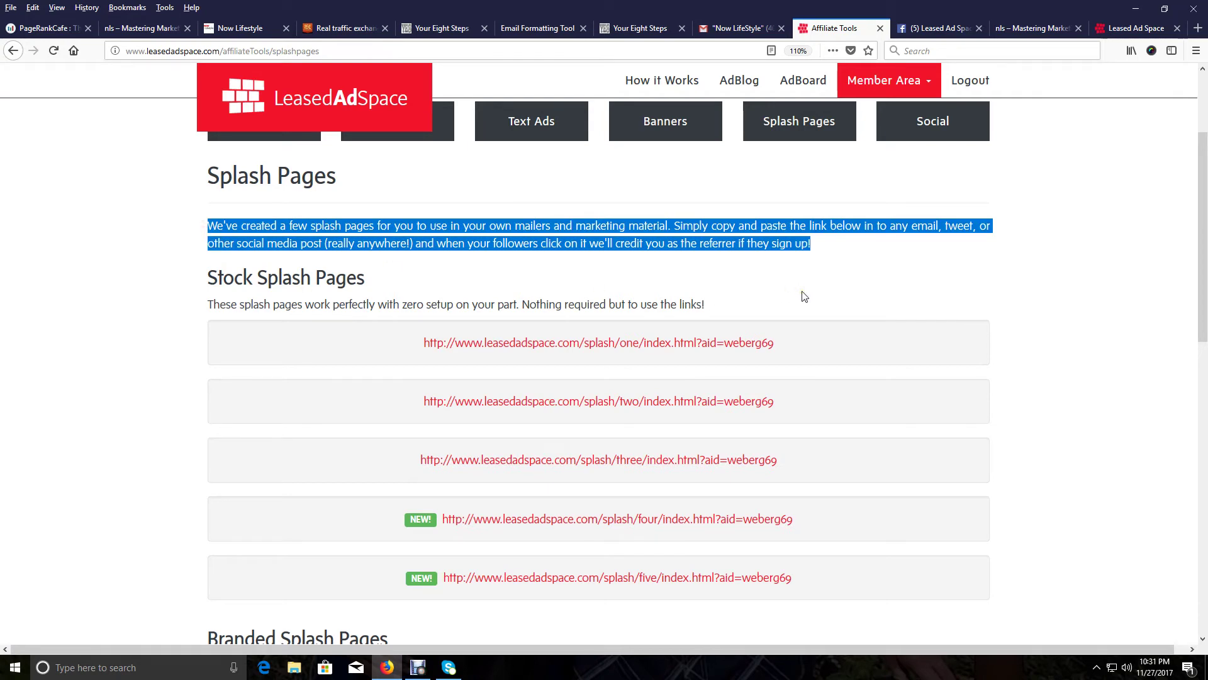
# - Expand the Gmail draft and paste the second splash link on a new line below the commissions sentence
pyautogui.click(741, 28)
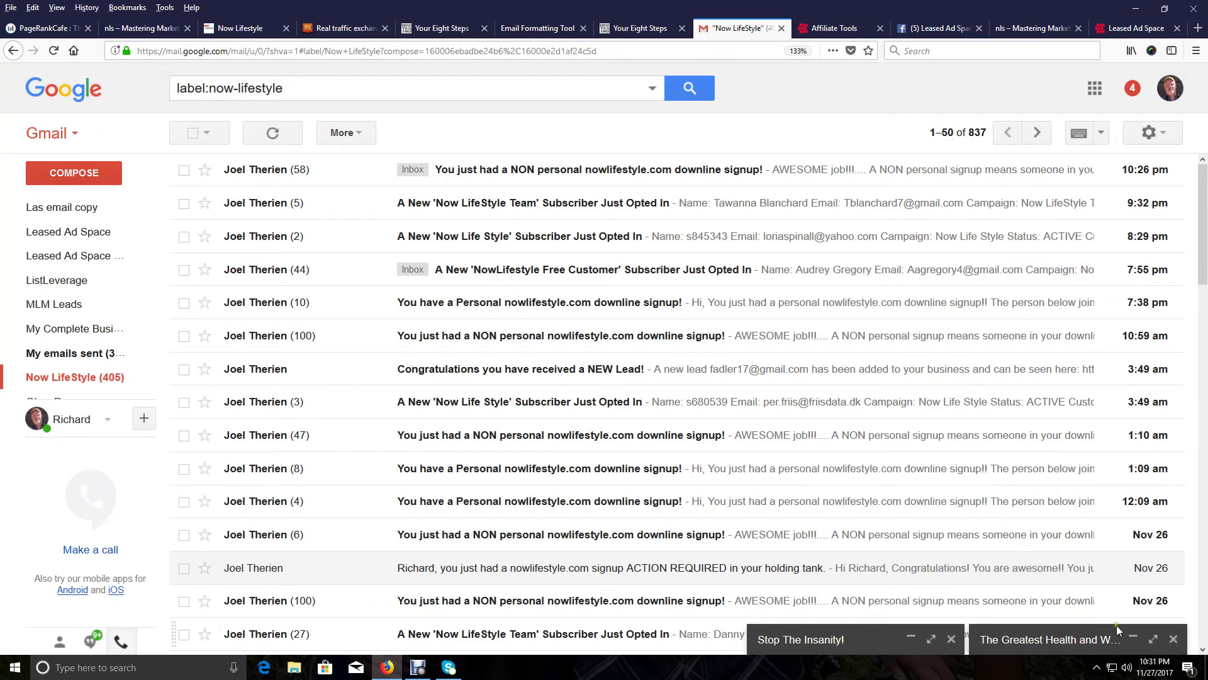
pyautogui.click(1129, 638)
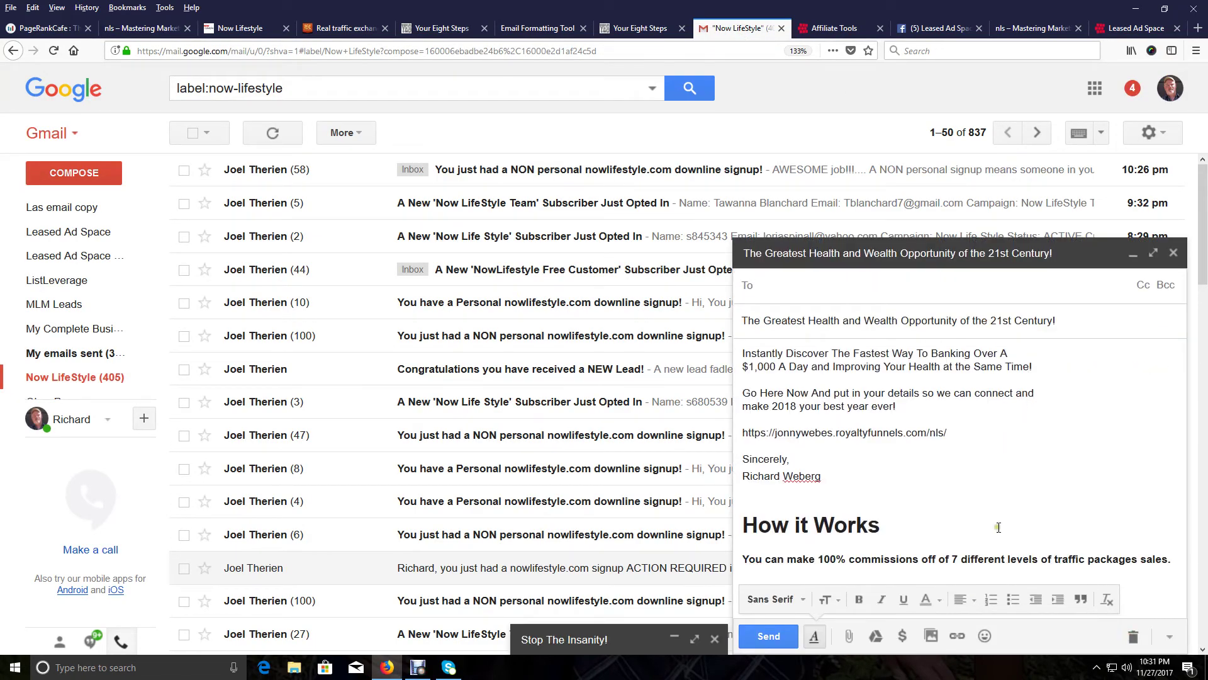
pyautogui.click(1164, 564)
pyautogui.press('Return')
pyautogui.press('Return')
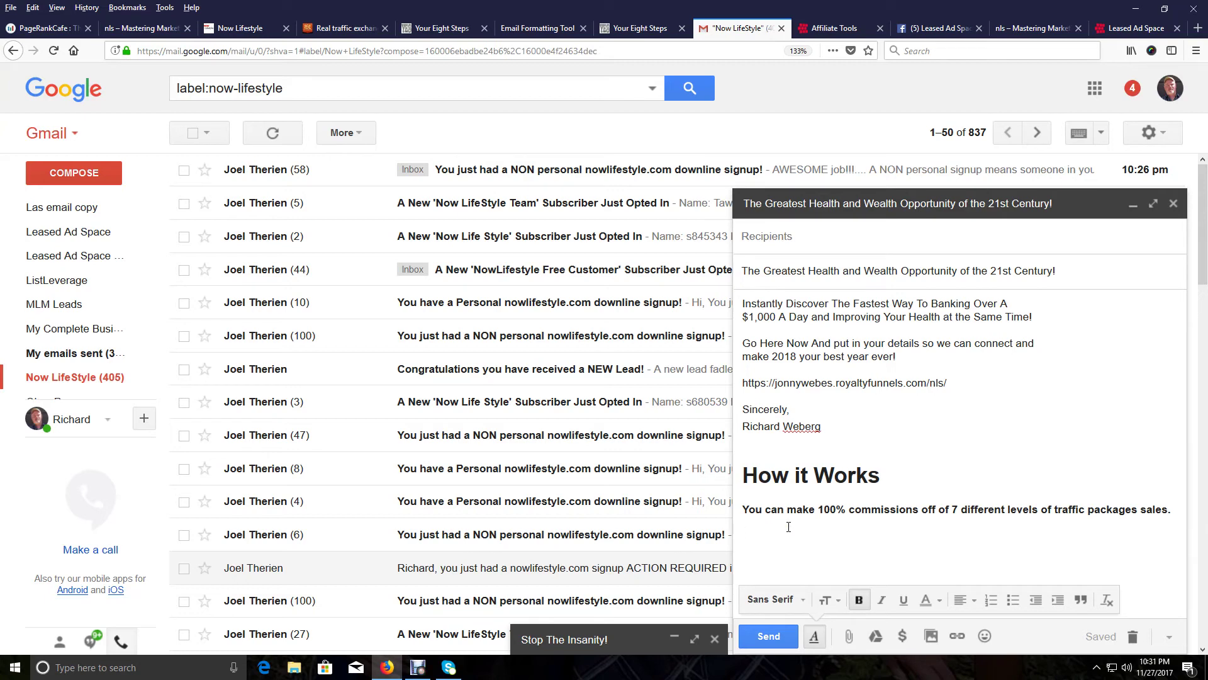
pyautogui.write('http://www.leasedadspace.com/splash/two/index.html?aid=weberg69')
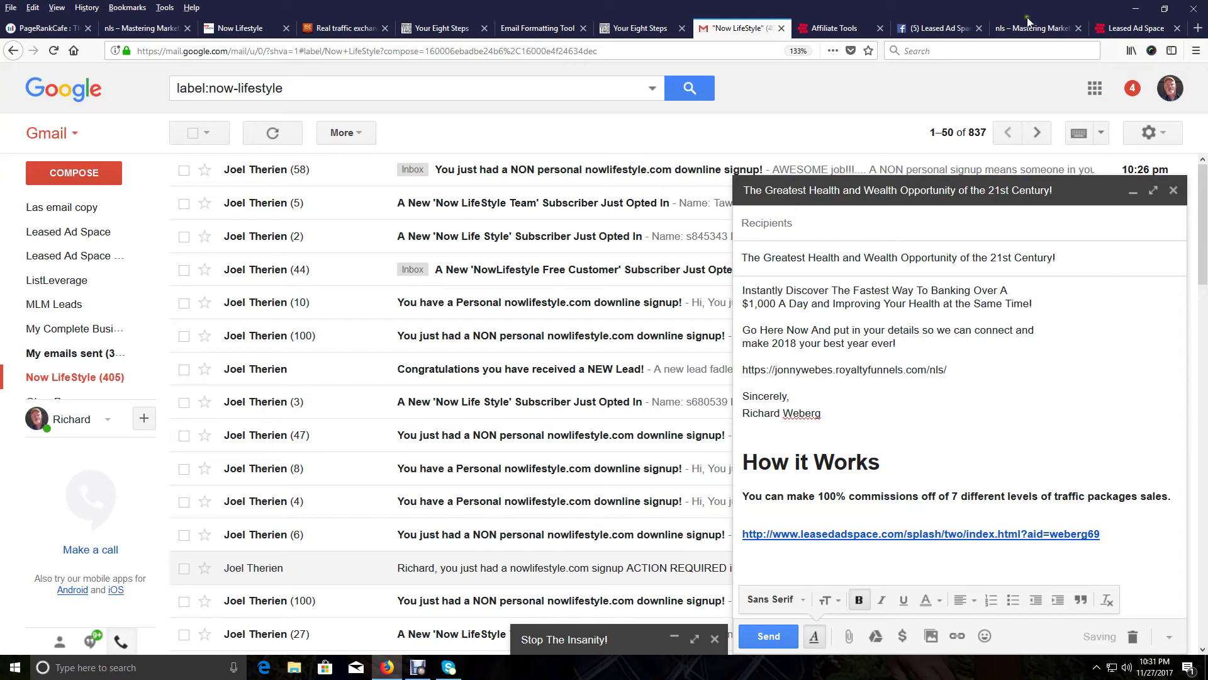
pyautogui.click(835, 27)
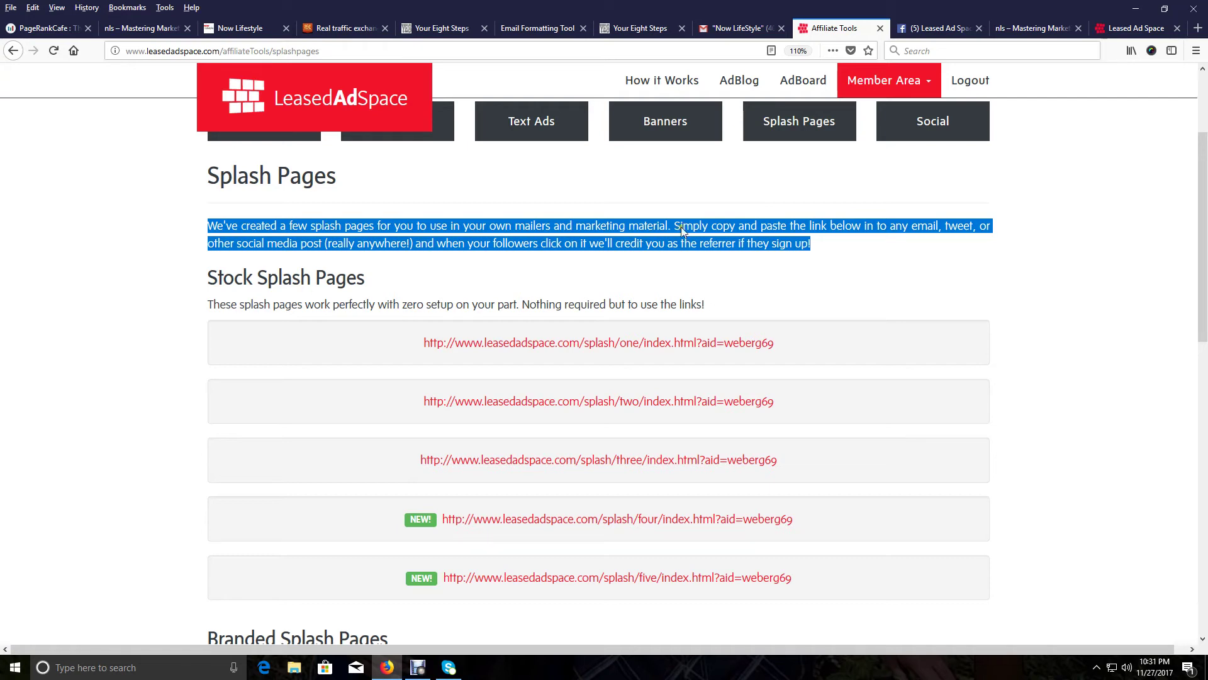
# - Paste the Splash Pages introductory paragraph on a new line beneath the second splash page link
pyautogui.click(734, 27)
pyautogui.click(935, 28)
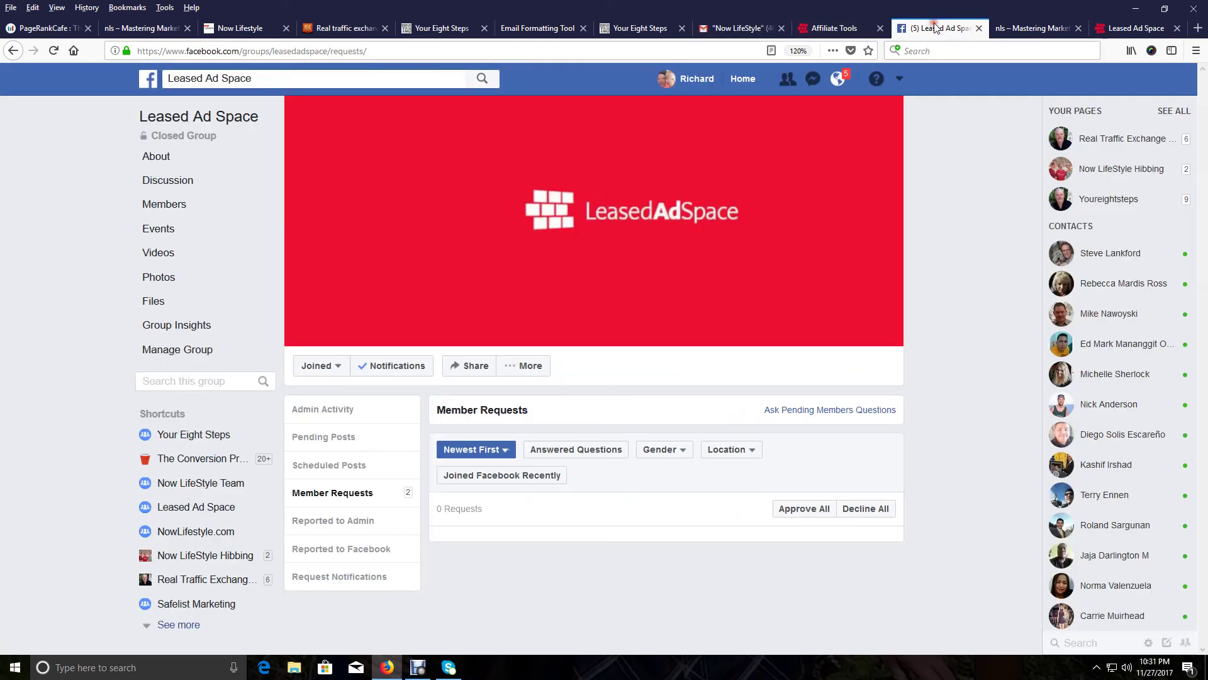
pyautogui.click(1024, 29)
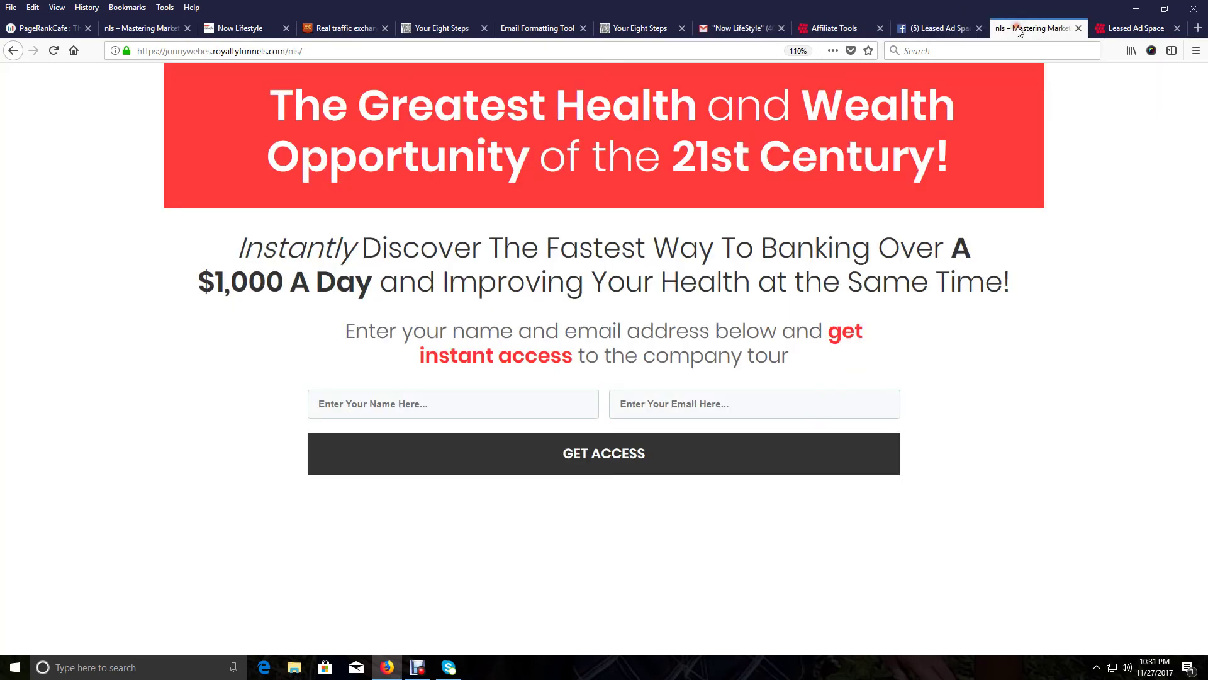
pyautogui.click(769, 29)
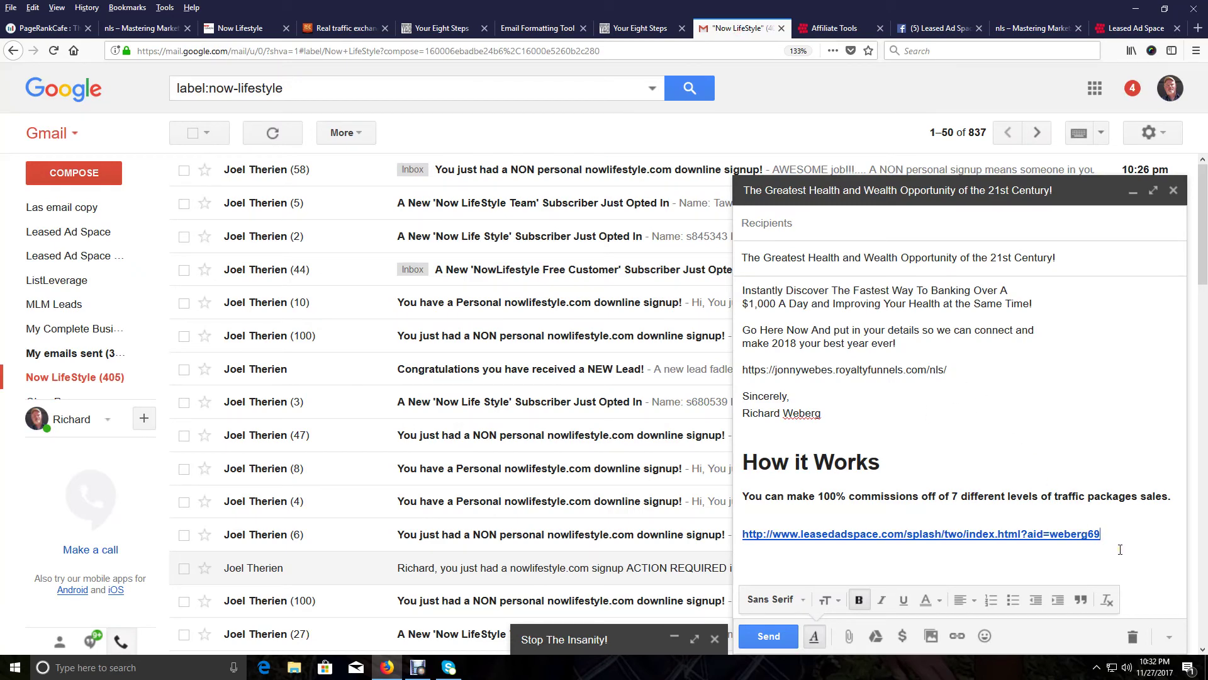
pyautogui.press('Return')
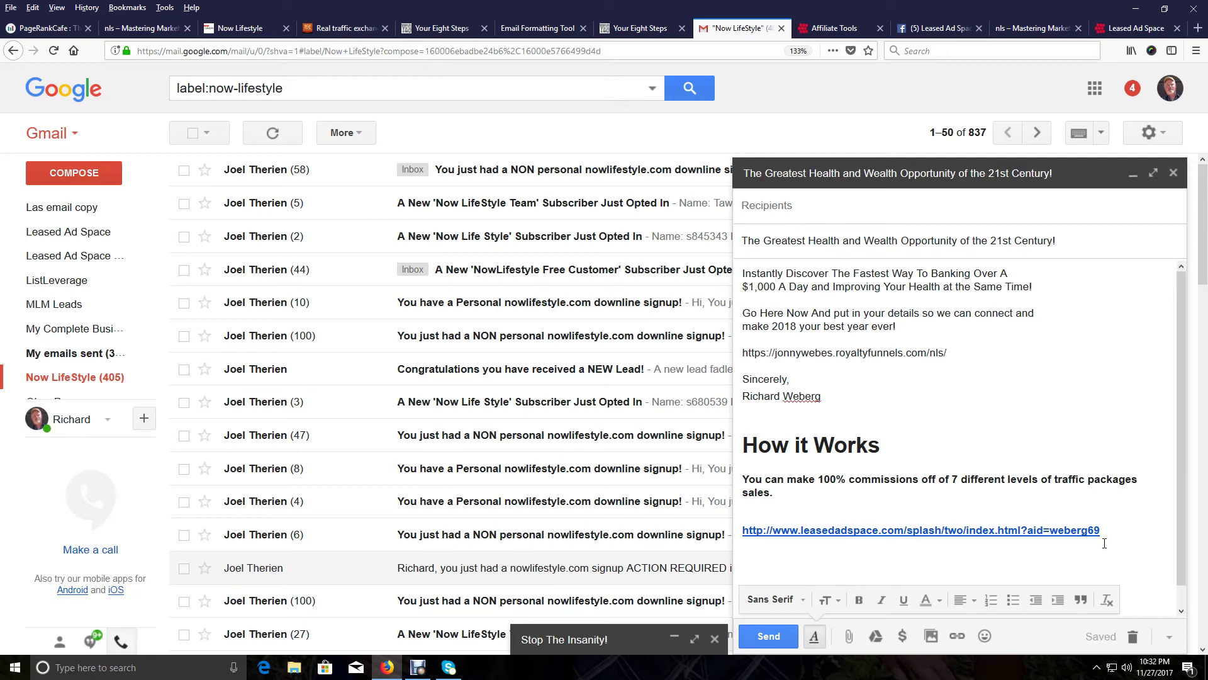
pyautogui.write("We've created a few splash pages for you to use in your own mailers and marketing material. Simply copy and paste the link below in to any email, tweet, or other social media post (really anywhere!) and when your followers click on it we'll credit you as the referrer if they sign up!")
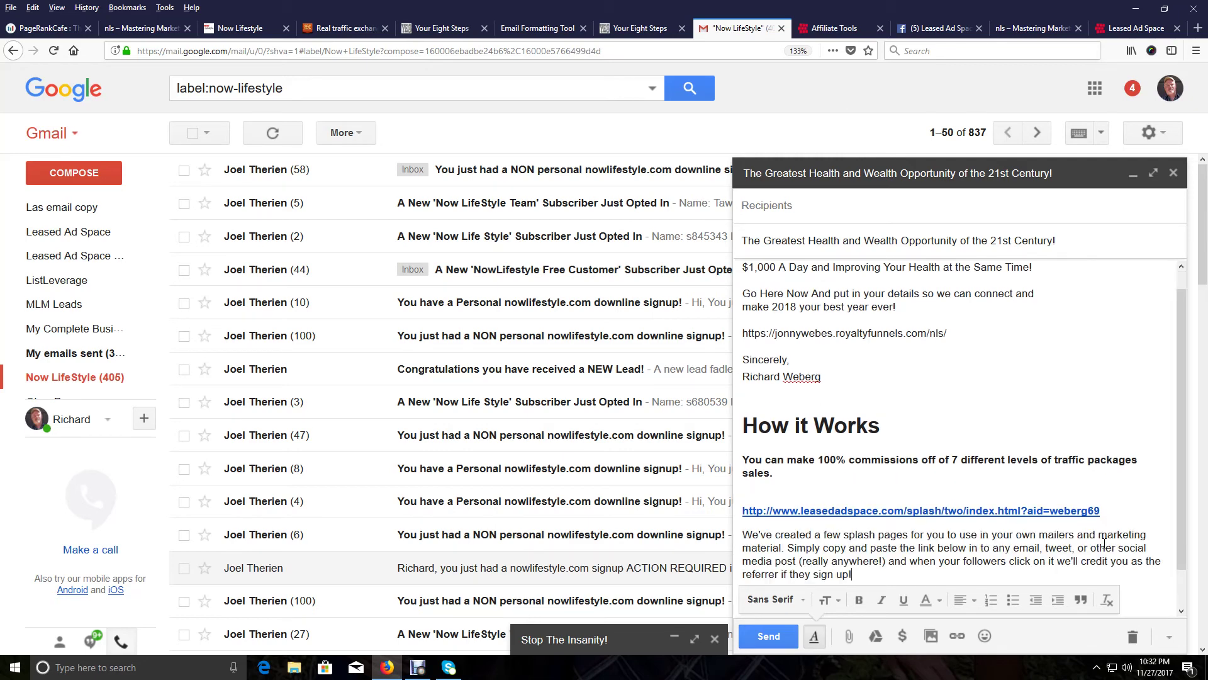
pyautogui.scroll(-1, 1063, 507)
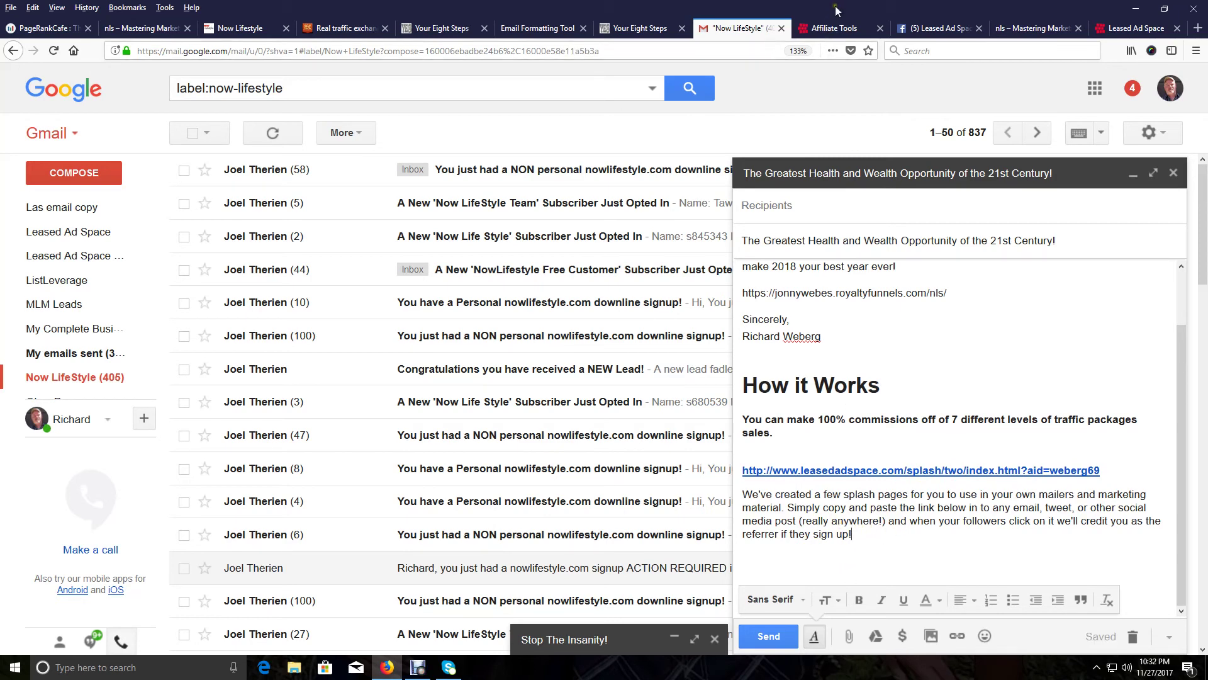
pyautogui.click(835, 27)
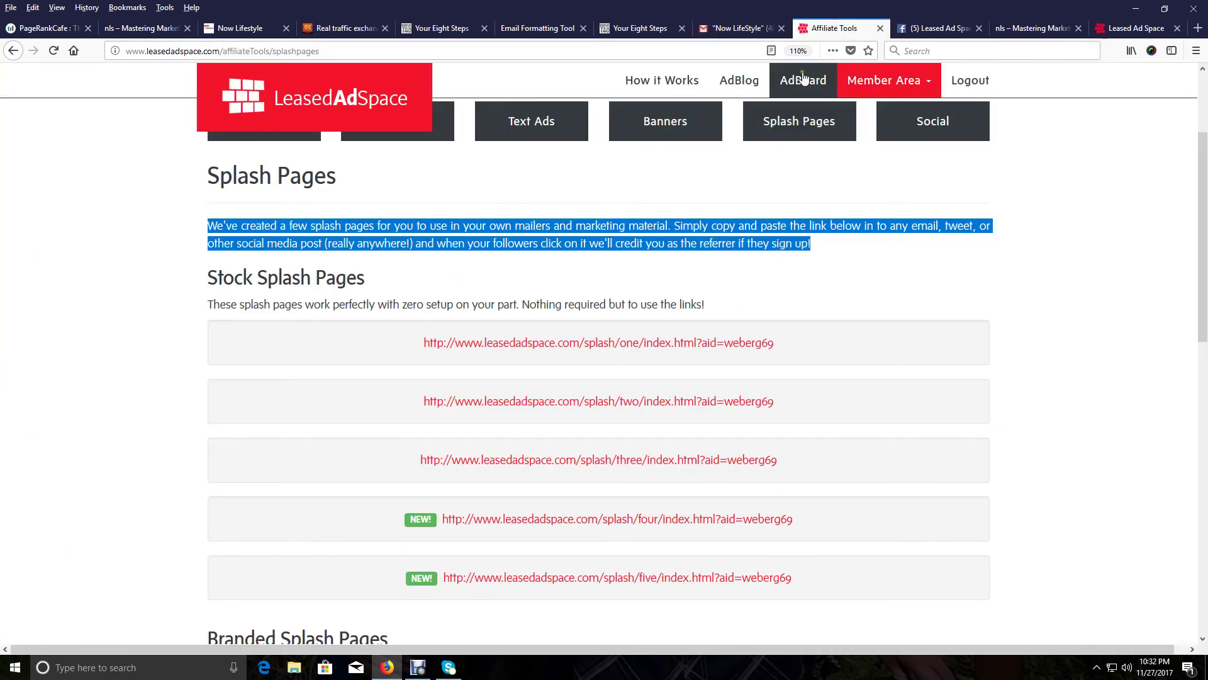
pyautogui.click(741, 28)
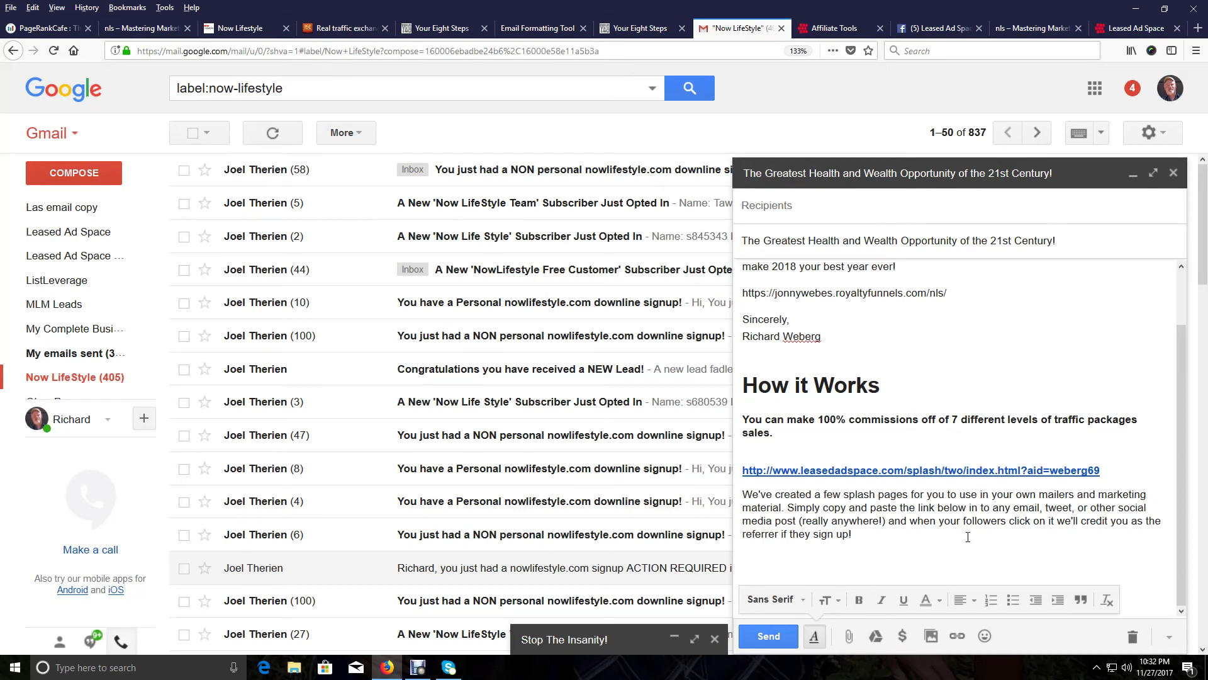
# - Minimize the compose window to the inbox, browse the Edit menu, and return to Splash Pages
pyautogui.click(1131, 174)
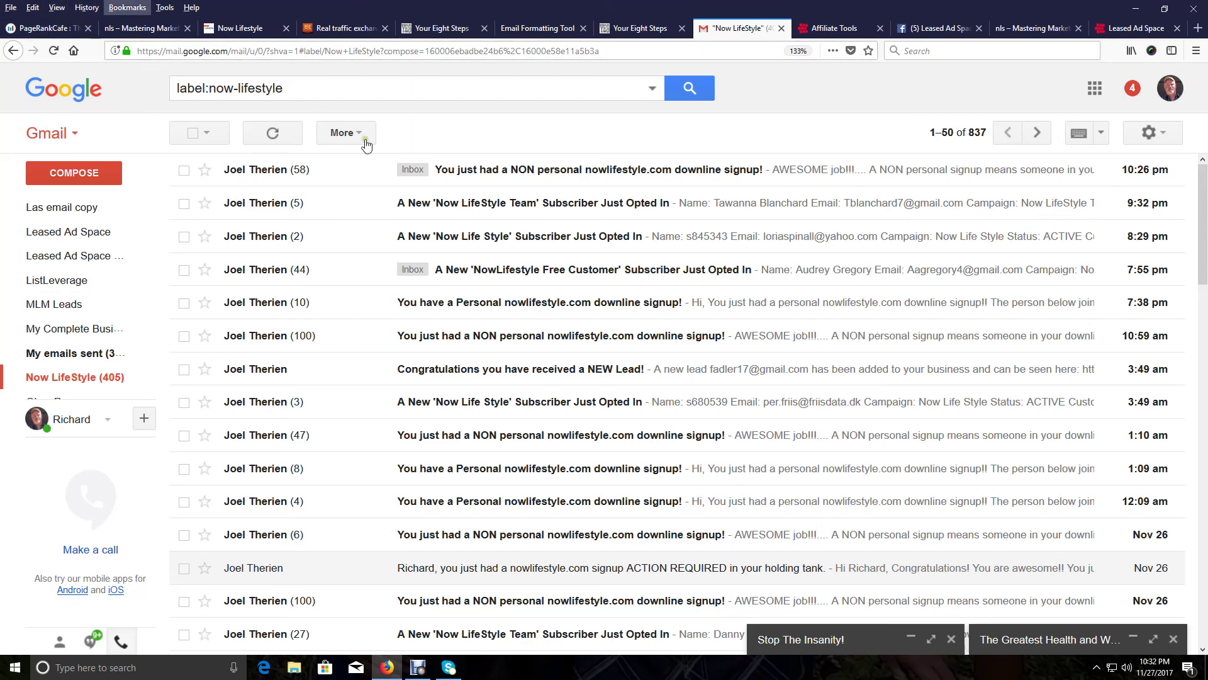
pyautogui.click(33, 7)
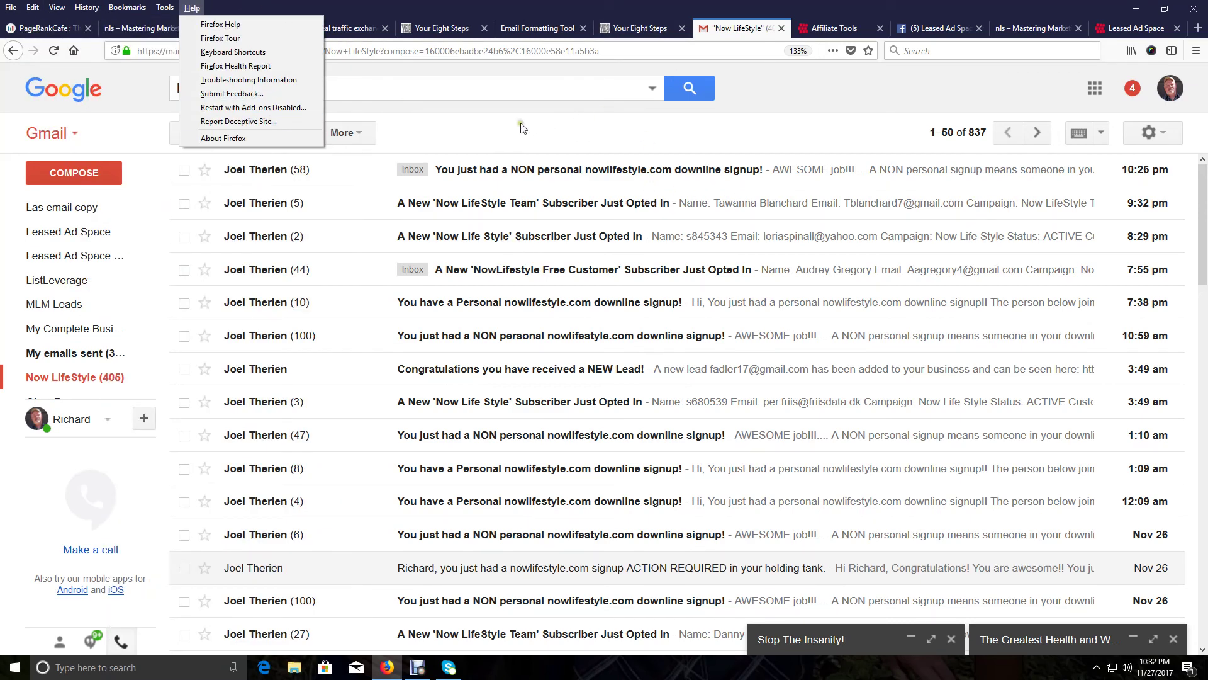
pyautogui.click(493, 92)
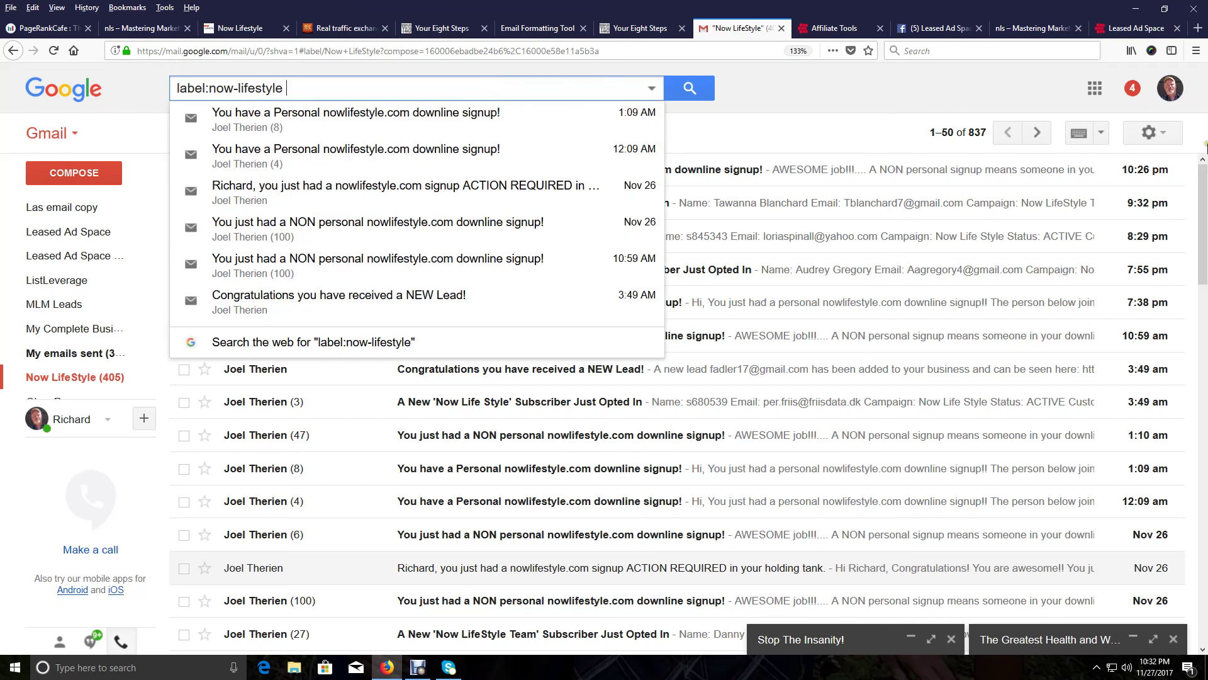
pyautogui.click(842, 34)
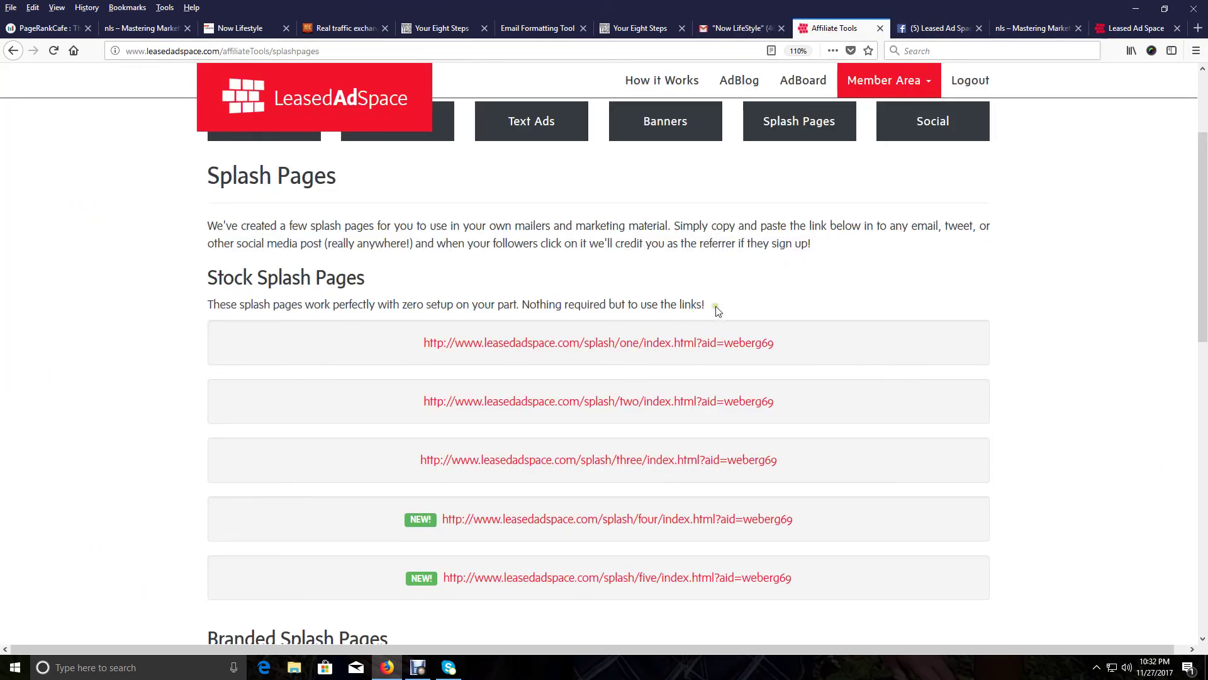
# - Copy the snippet 'our part. Nothing required but to use the links!' under Stock Splash Pages
pyautogui.moveTo(715, 306); pyautogui.dragTo(478, 302)
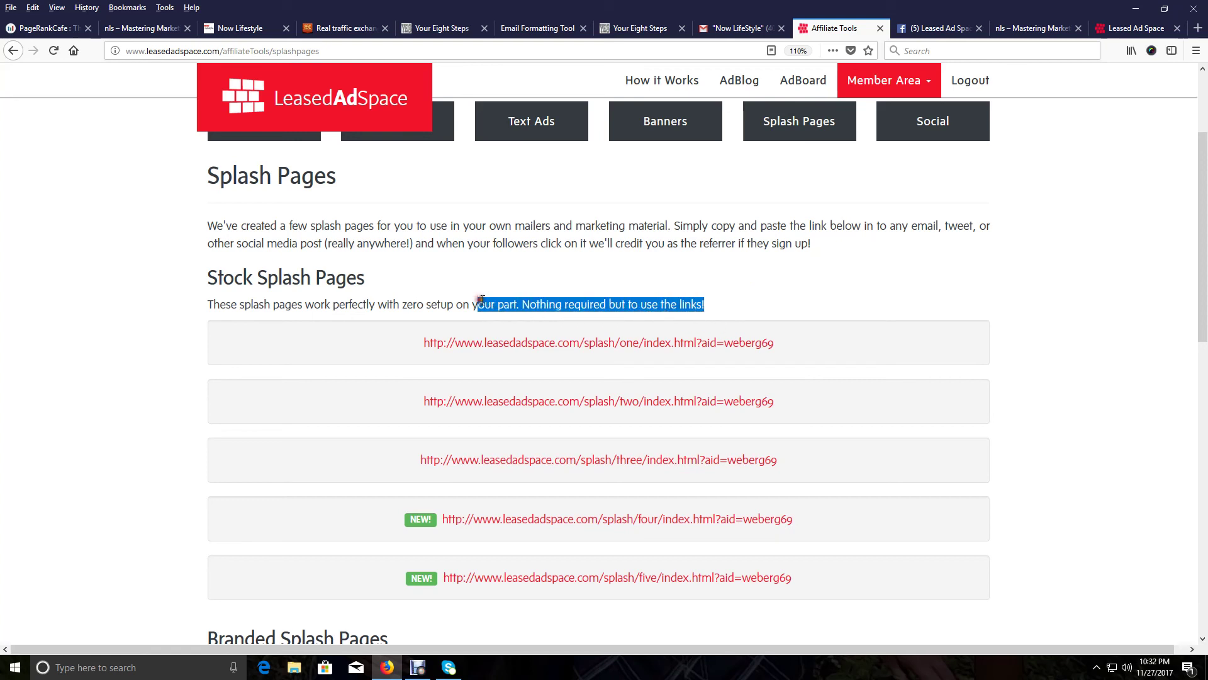
pyautogui.rightClick(488, 301)
pyautogui.click(536, 317)
# - Paste the snippet over the tab's web address, leaving it unsearched
pyautogui.click(261, 52)
pyautogui.rightClick(261, 52)
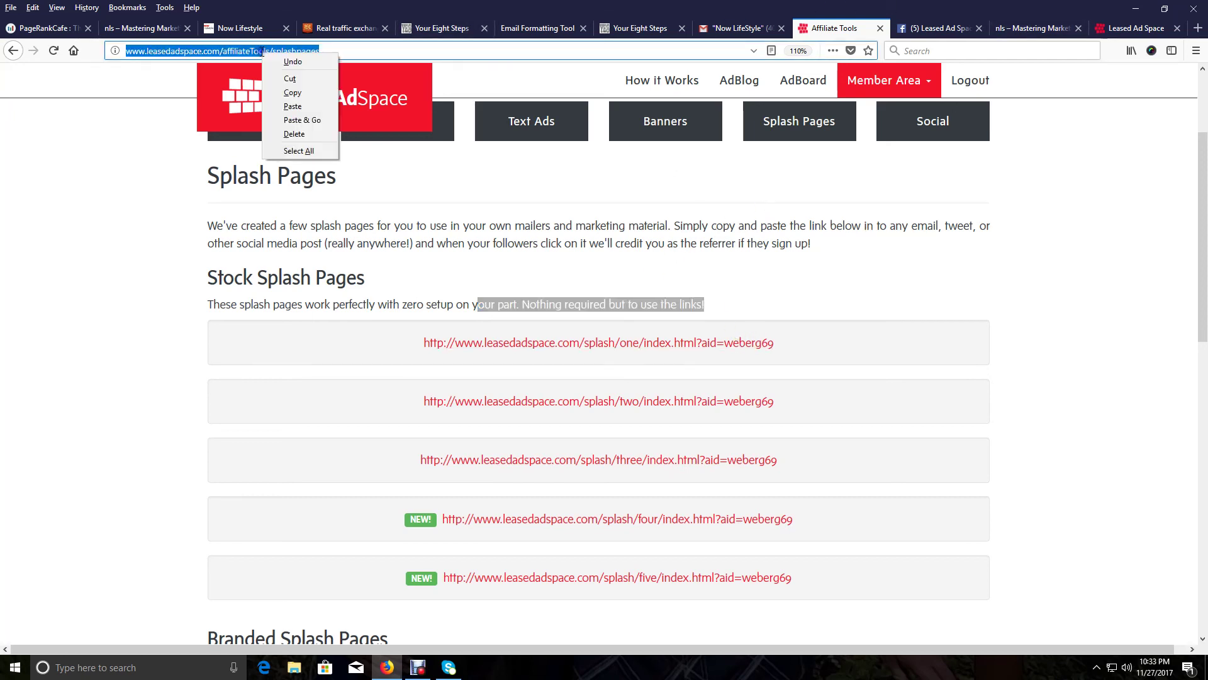
pyautogui.click(293, 107)
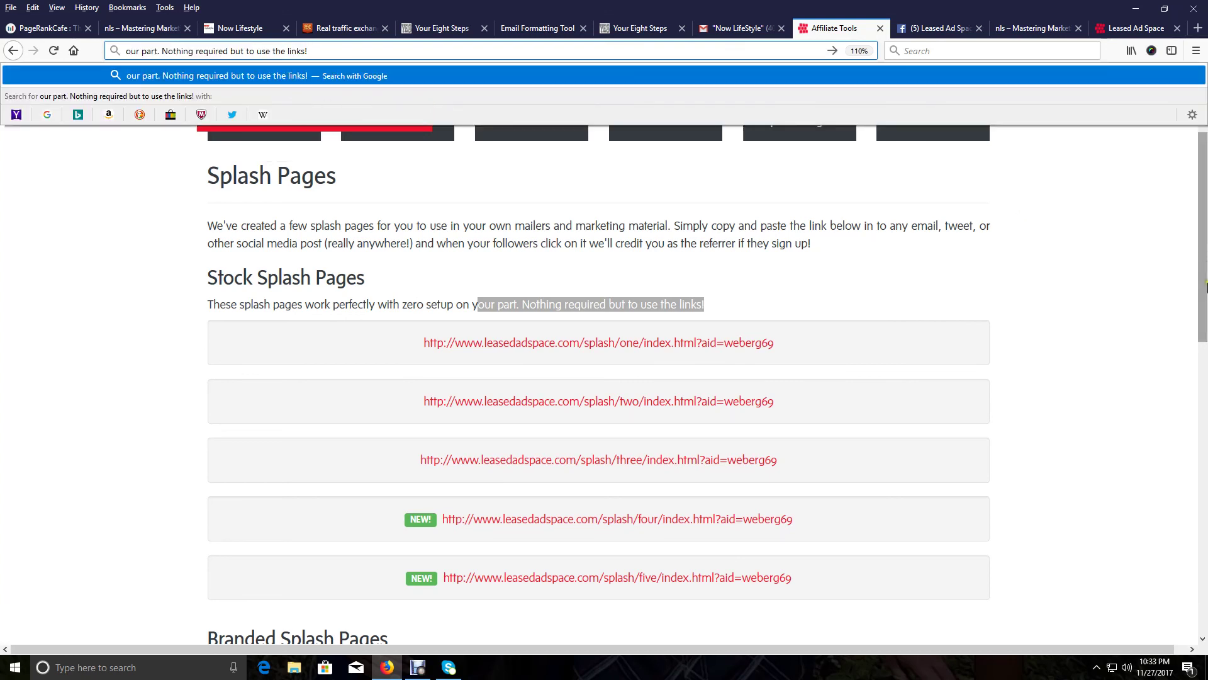
pyautogui.click(1131, 270)
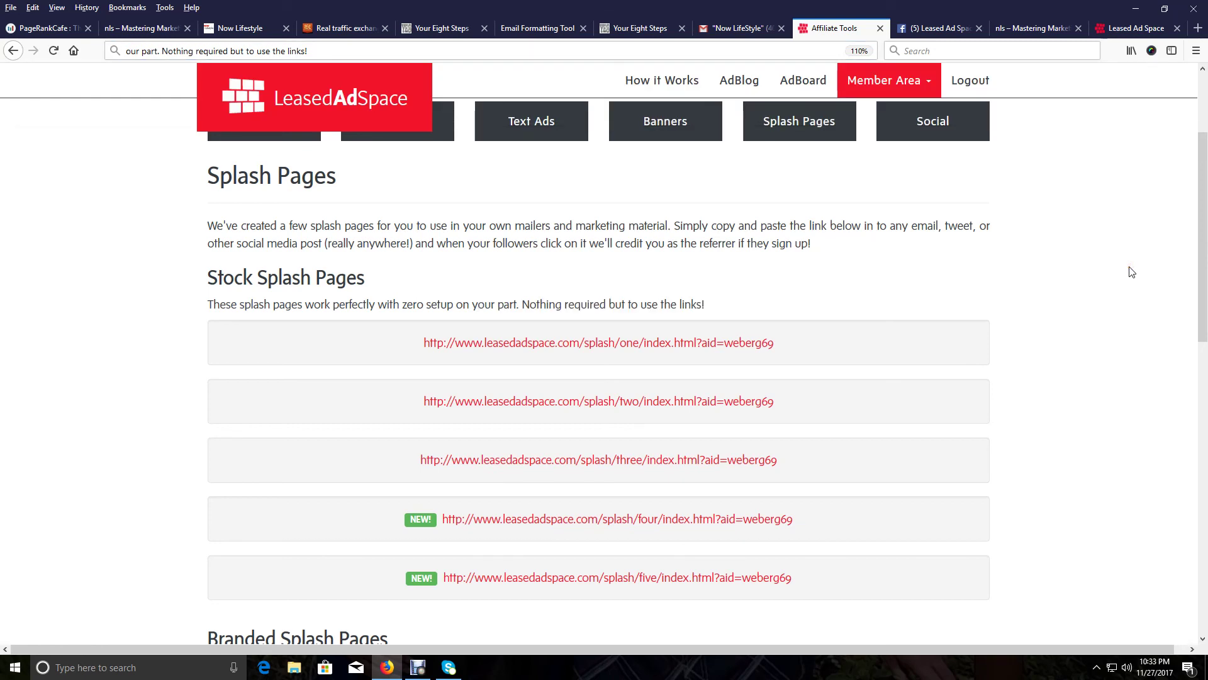